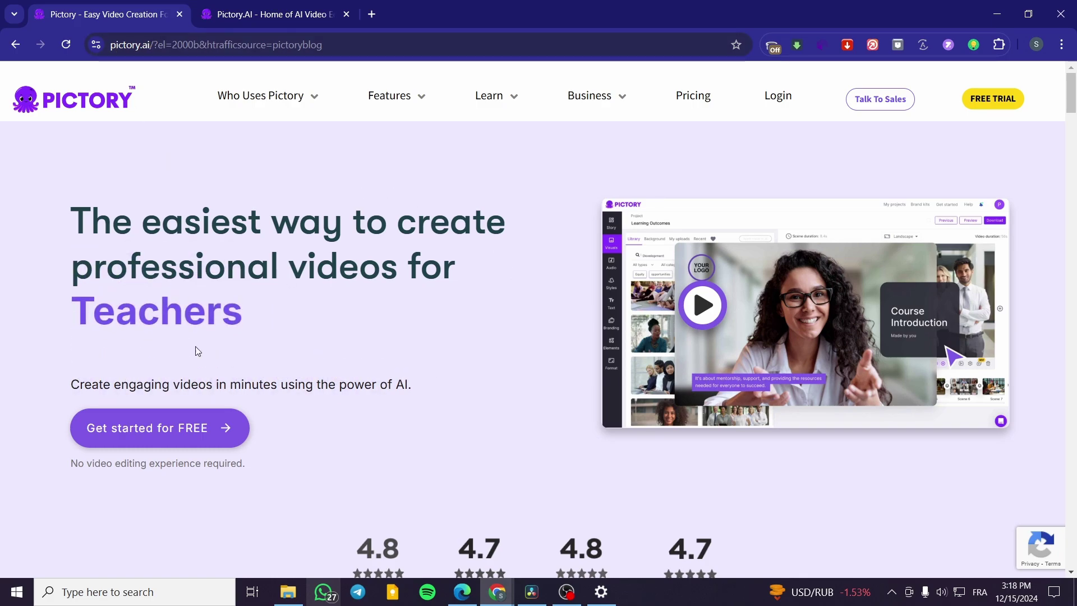
Step: Browse the Pictory site, start the free trial, close the extra sign-up tab and return to the dashboard
scroll(851, 314, down, 10)
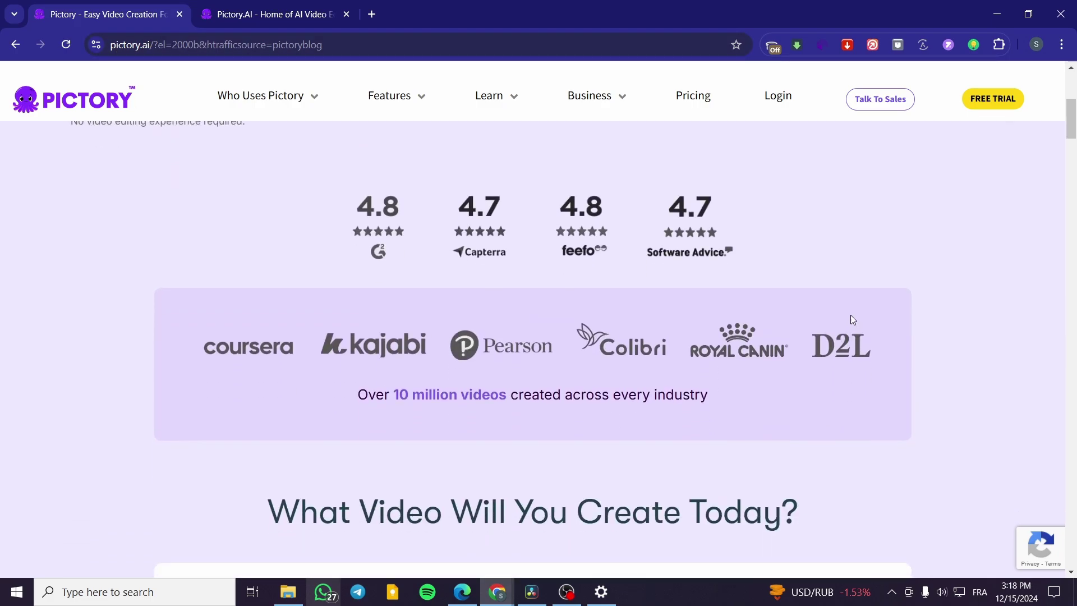
scroll(970, 334, down, 1)
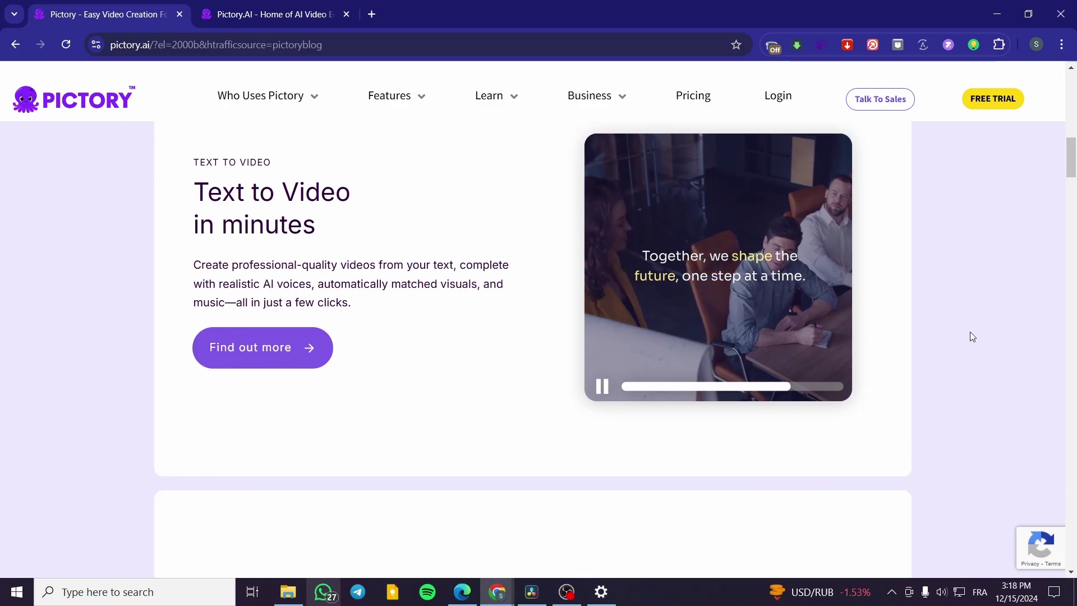
scroll(334, 364, up, 4)
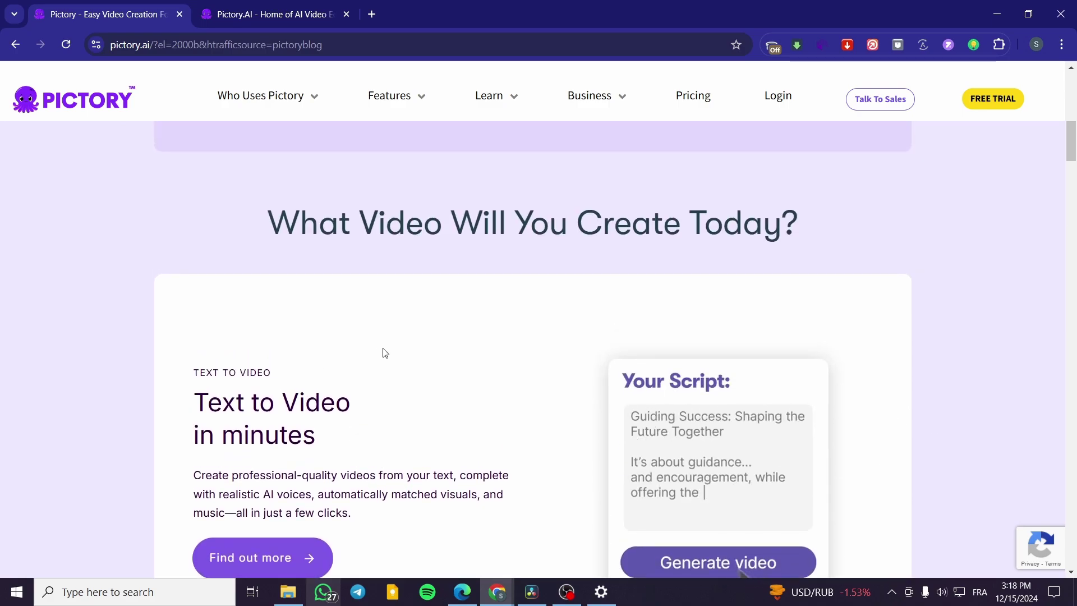
scroll(904, 361, down, 3)
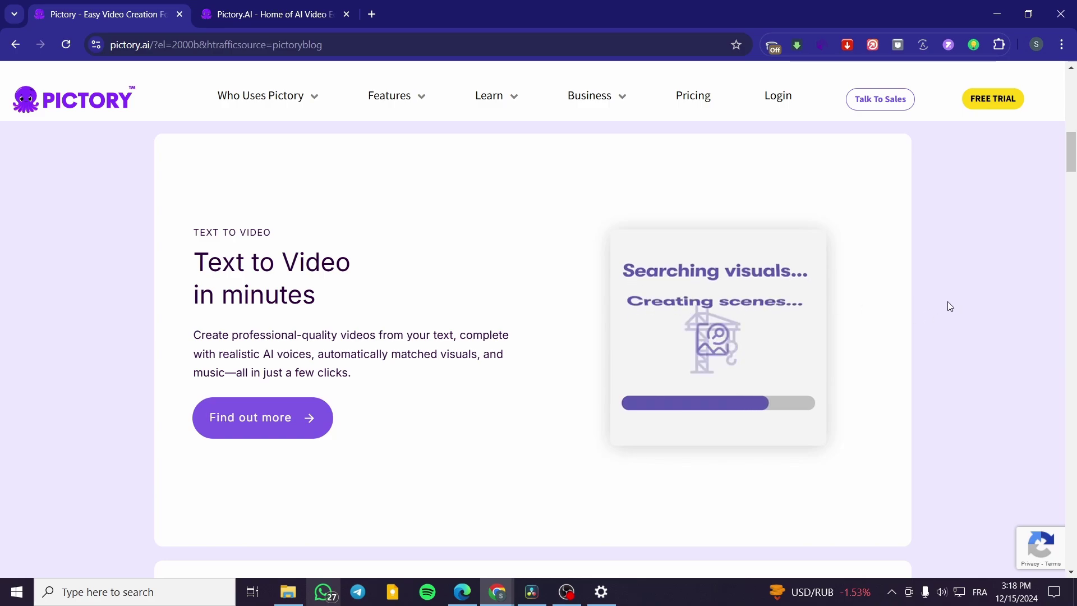
scroll(642, 348, down, 4)
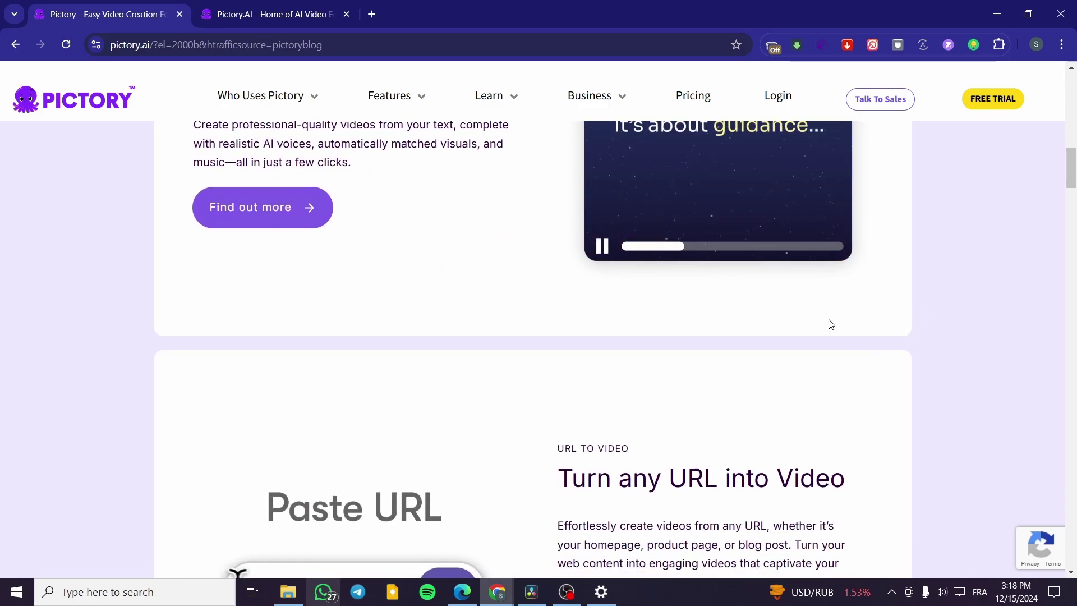
scroll(644, 380, up, 3)
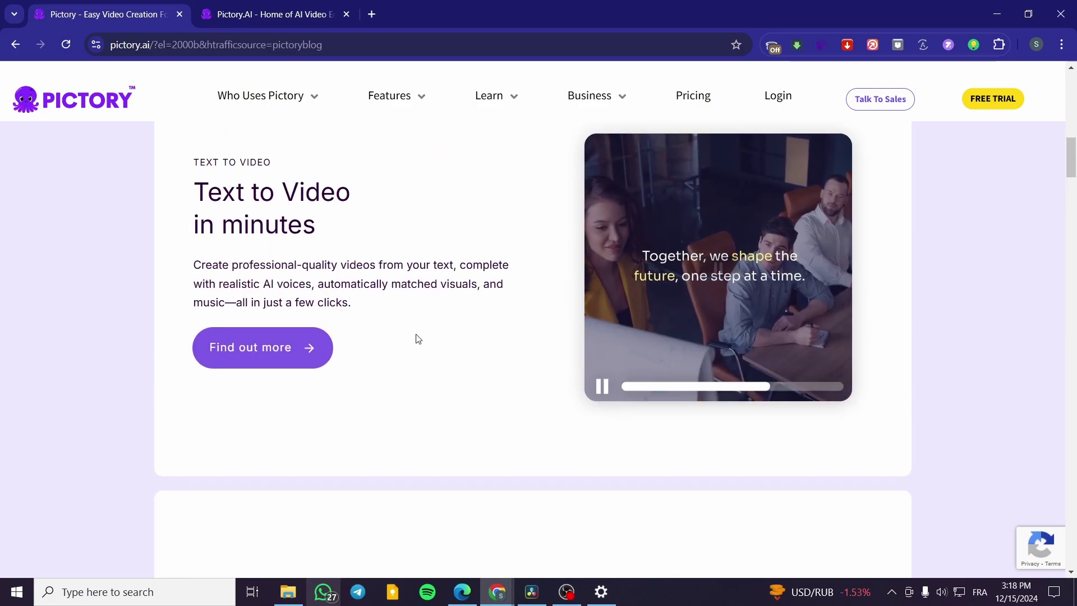
scroll(987, 331, up, 3)
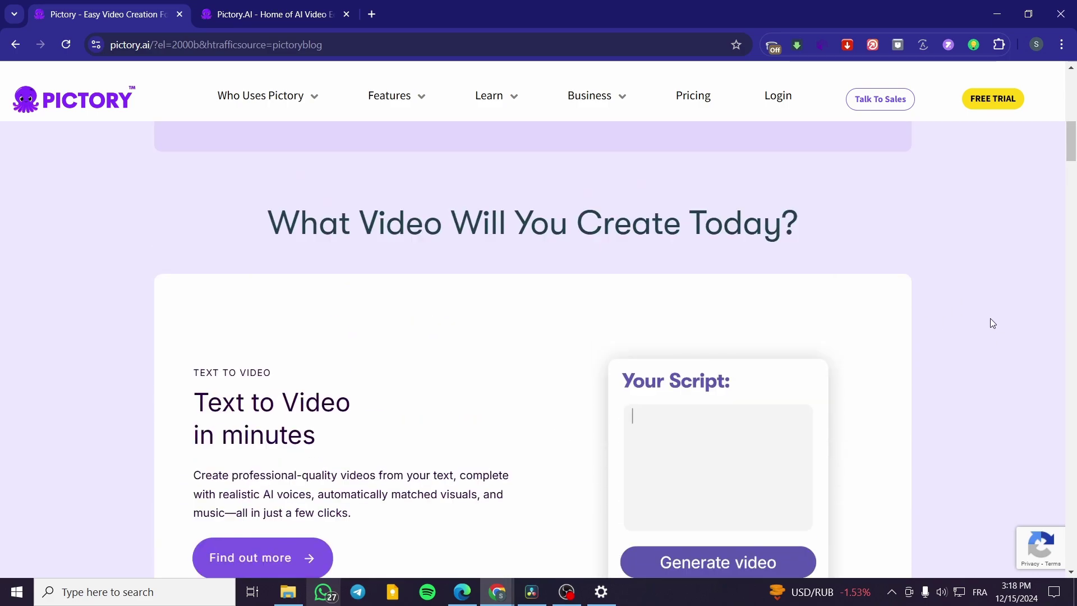
scroll(1004, 336, down, 3)
scroll(1004, 348, up, 10)
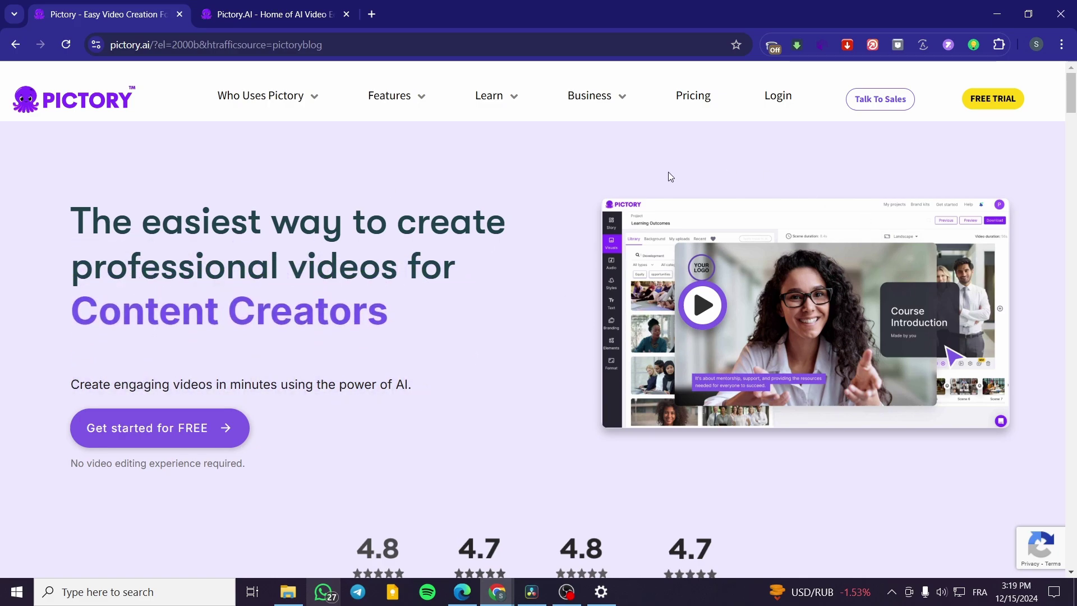
click(1002, 103)
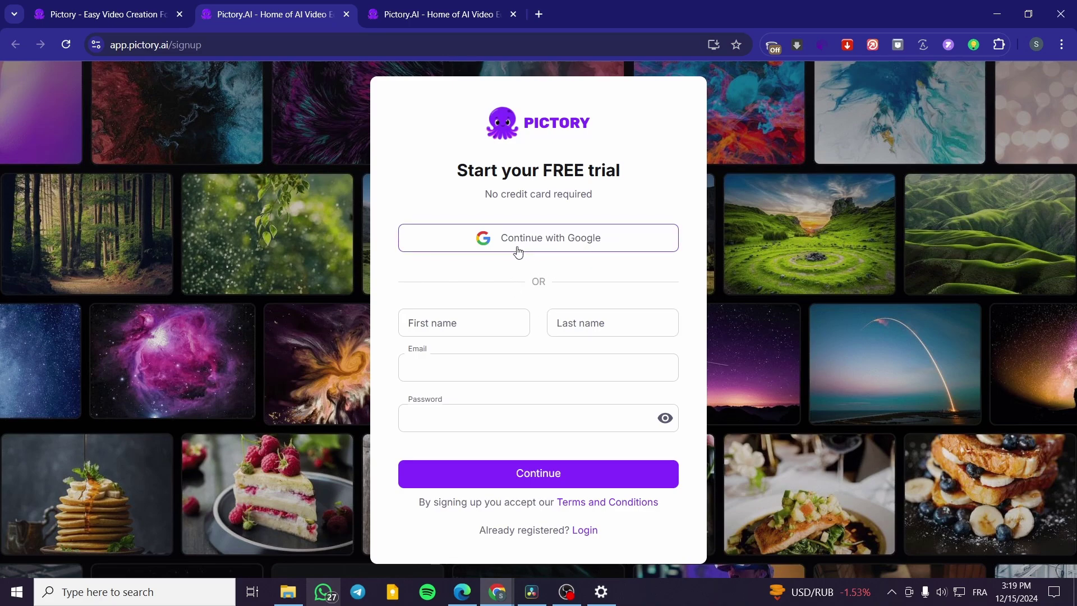
click(346, 14)
click(287, 16)
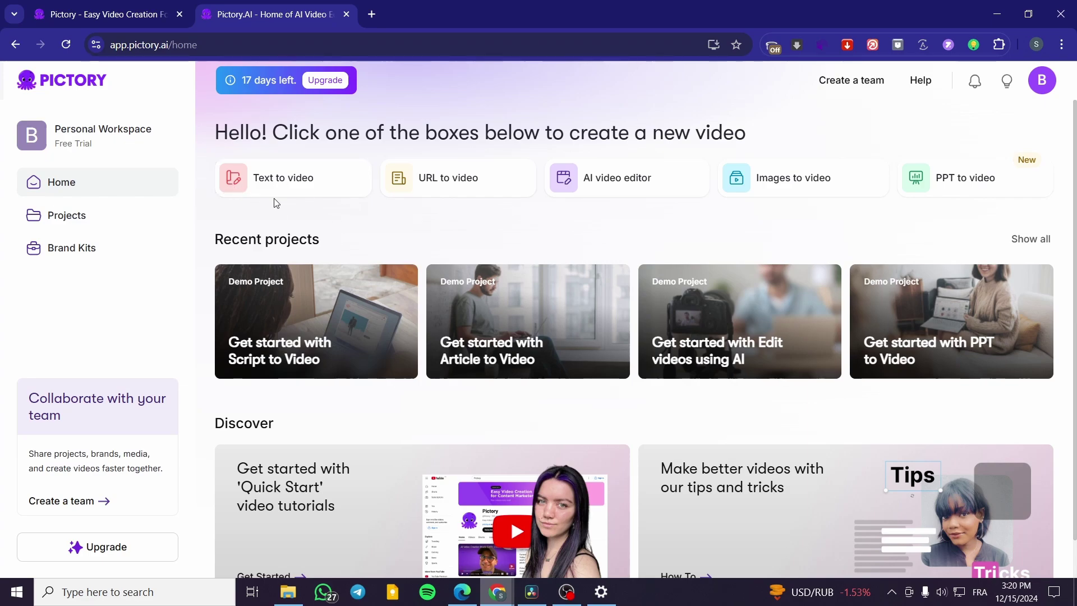
mouse_move(316, 202)
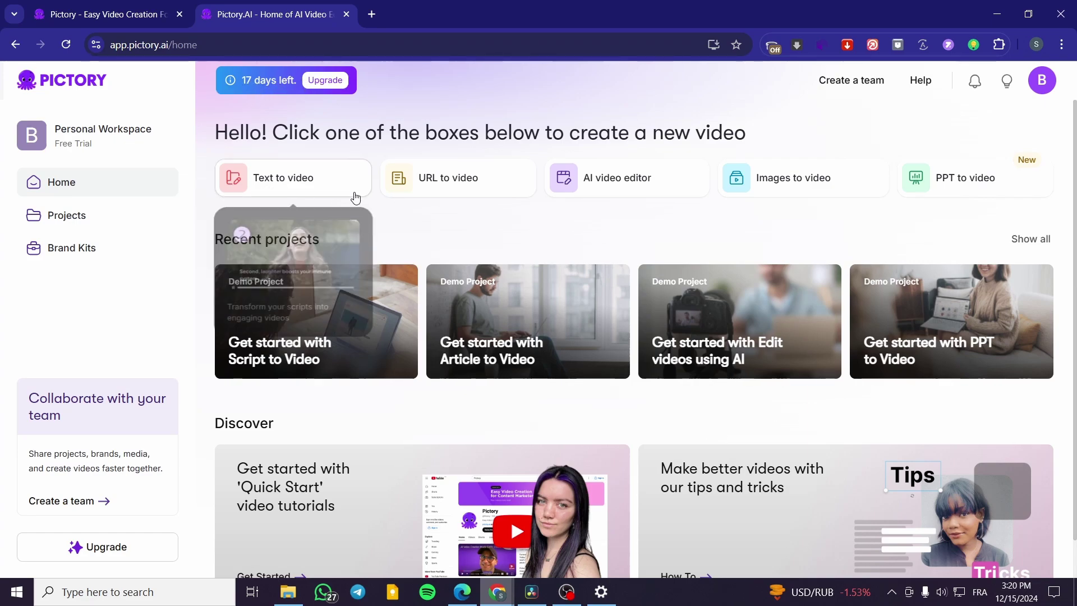
mouse_move(429, 189)
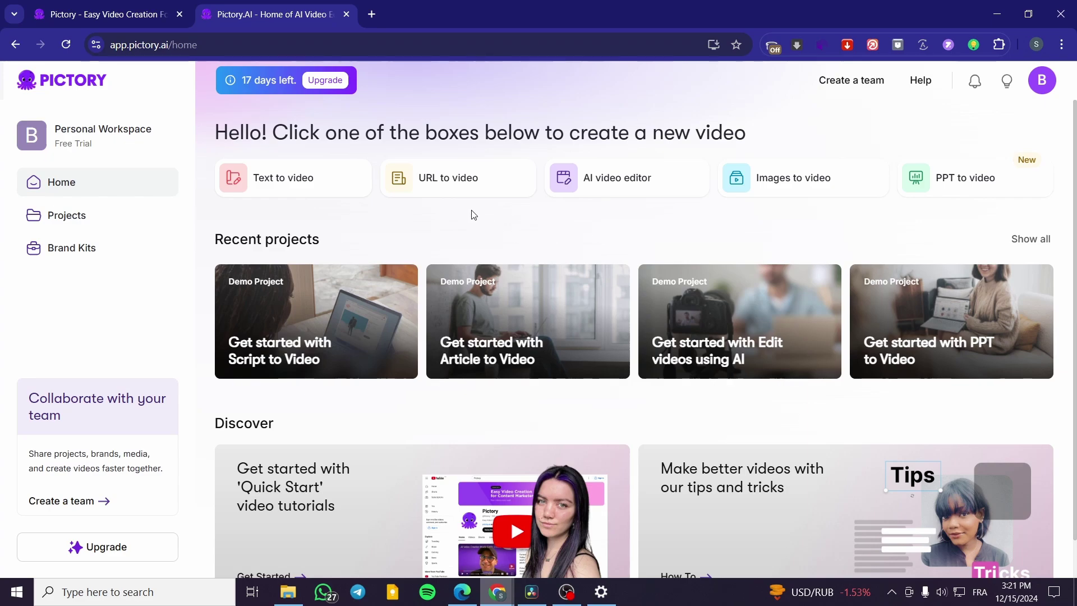
mouse_move(476, 193)
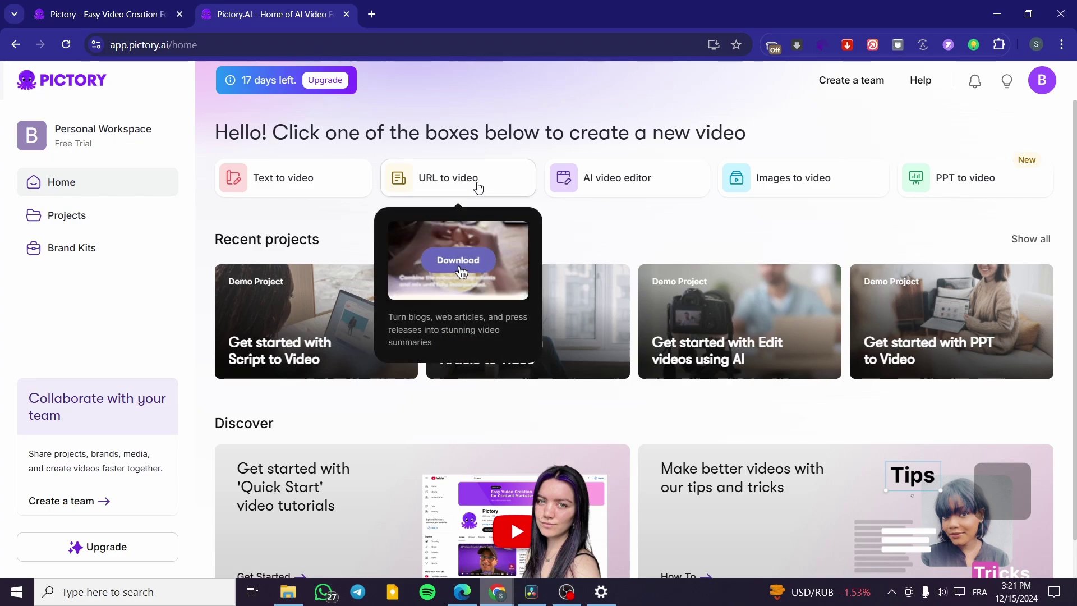
mouse_move(611, 186)
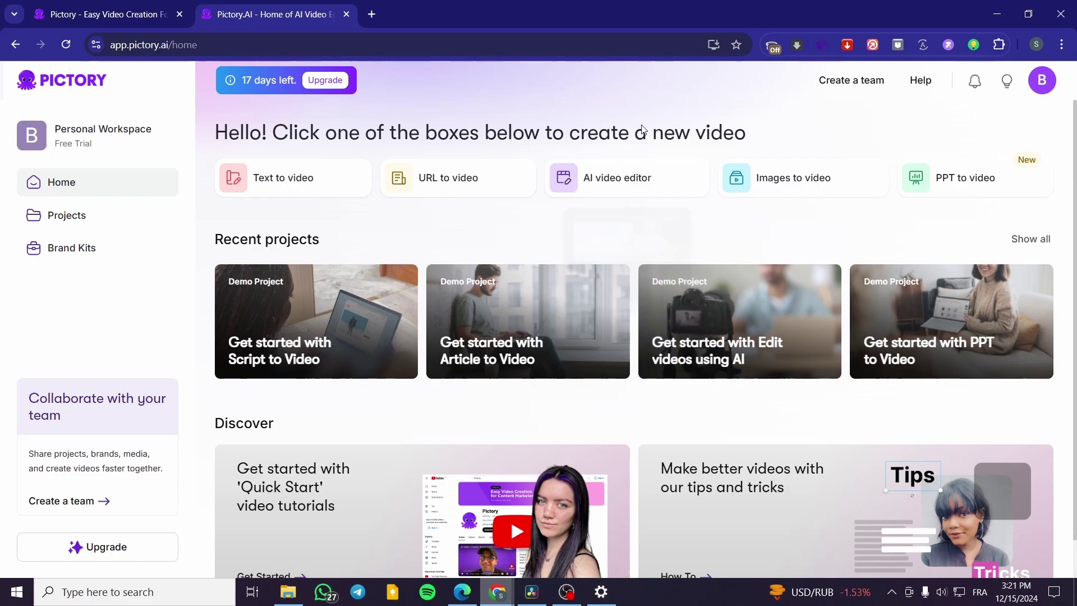
mouse_move(792, 186)
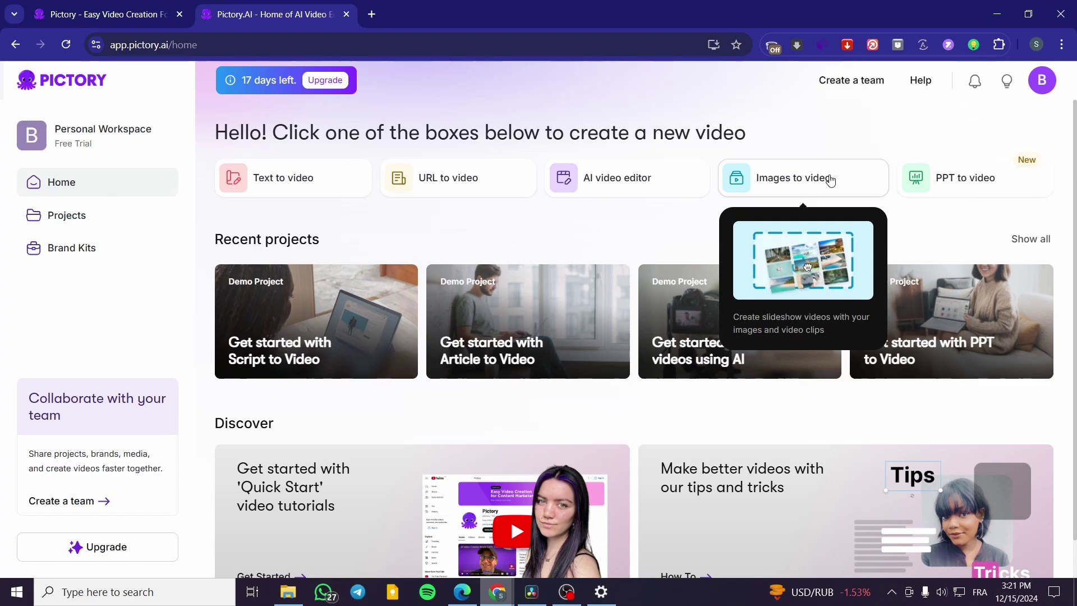
mouse_move(950, 189)
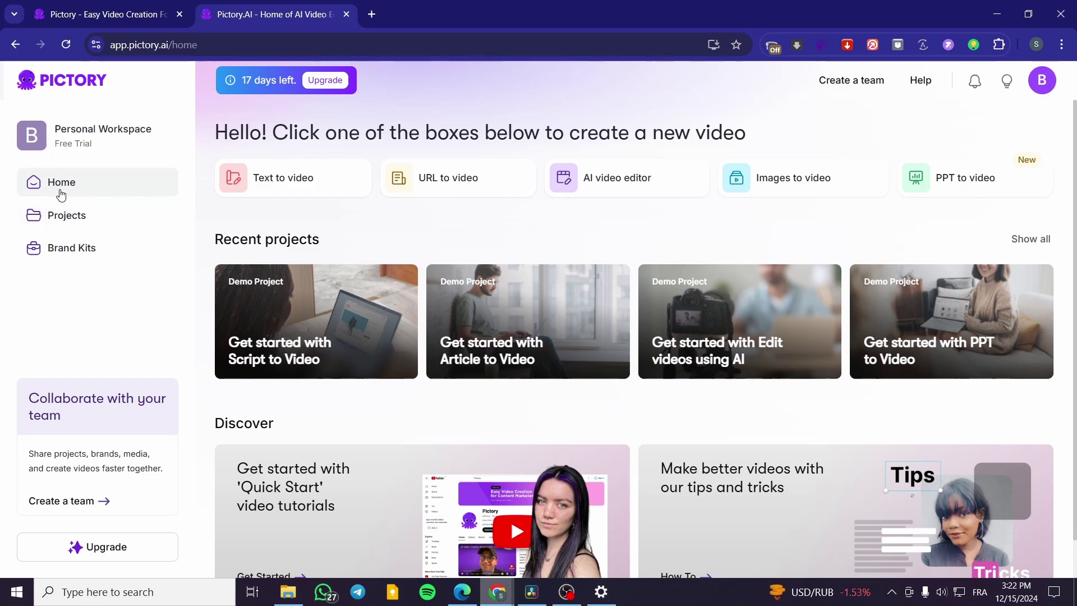
click(39, 217)
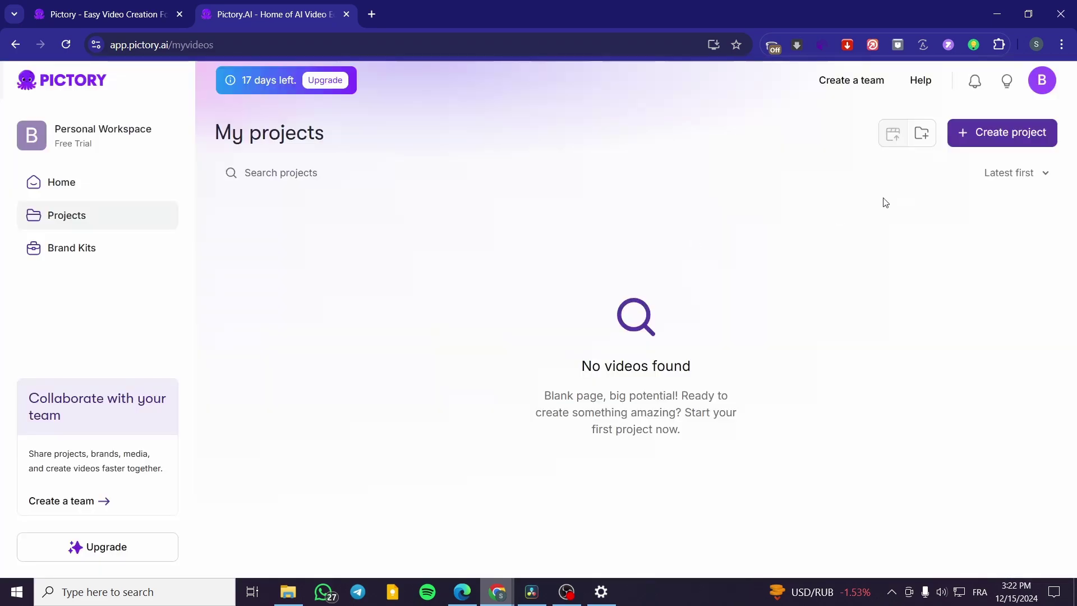
click(101, 252)
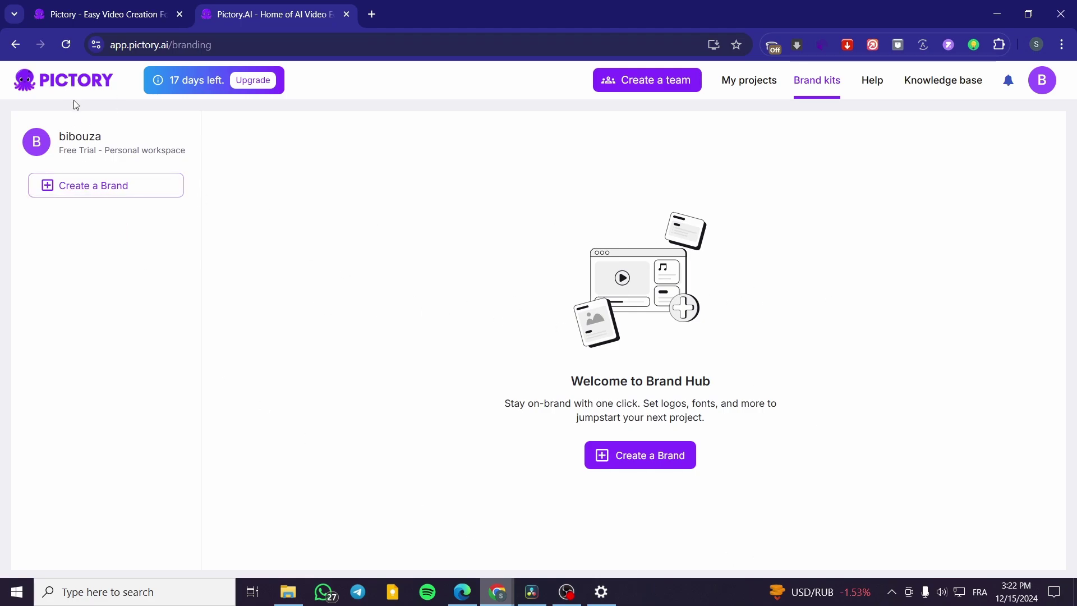
click(66, 85)
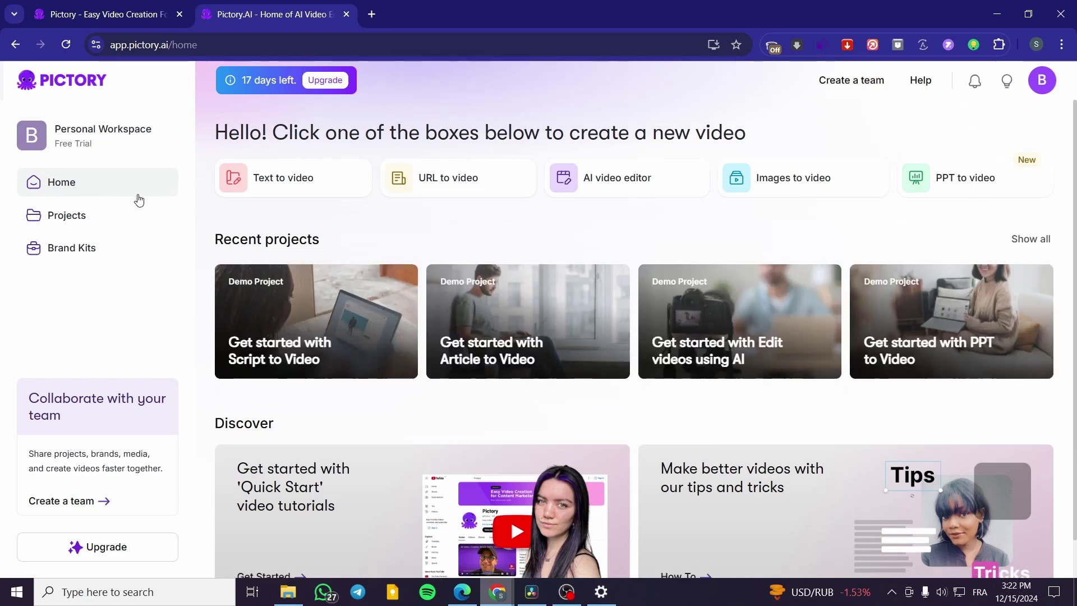
Step: Start a new Text to video project named 'Best phones for 2024'
click(284, 184)
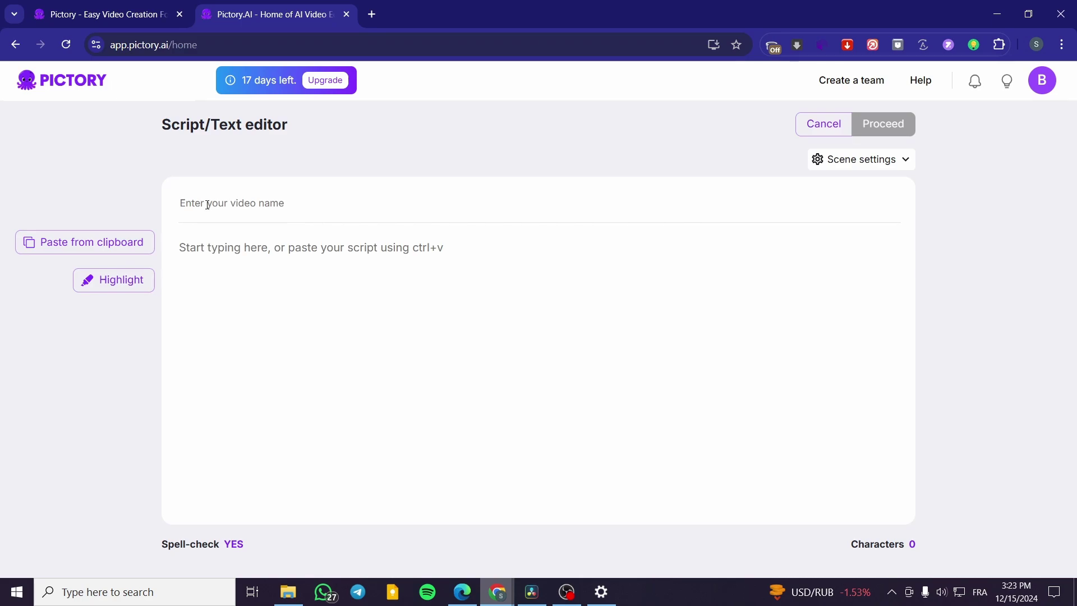
click(310, 203)
text(Best Te)
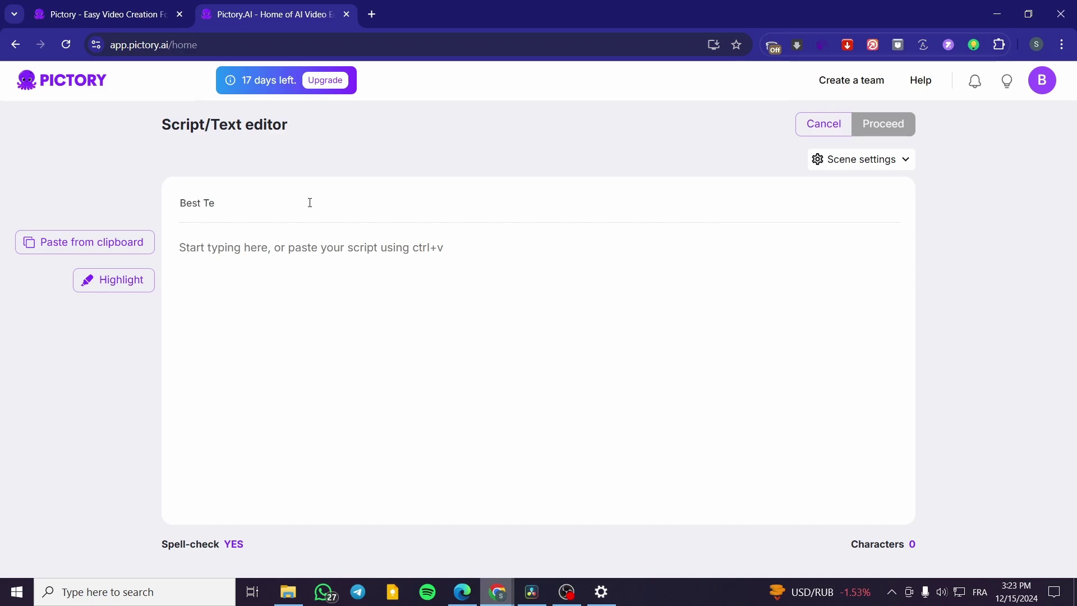
key(BackSpace)
key(BackSpace)
text(phones for 2024)
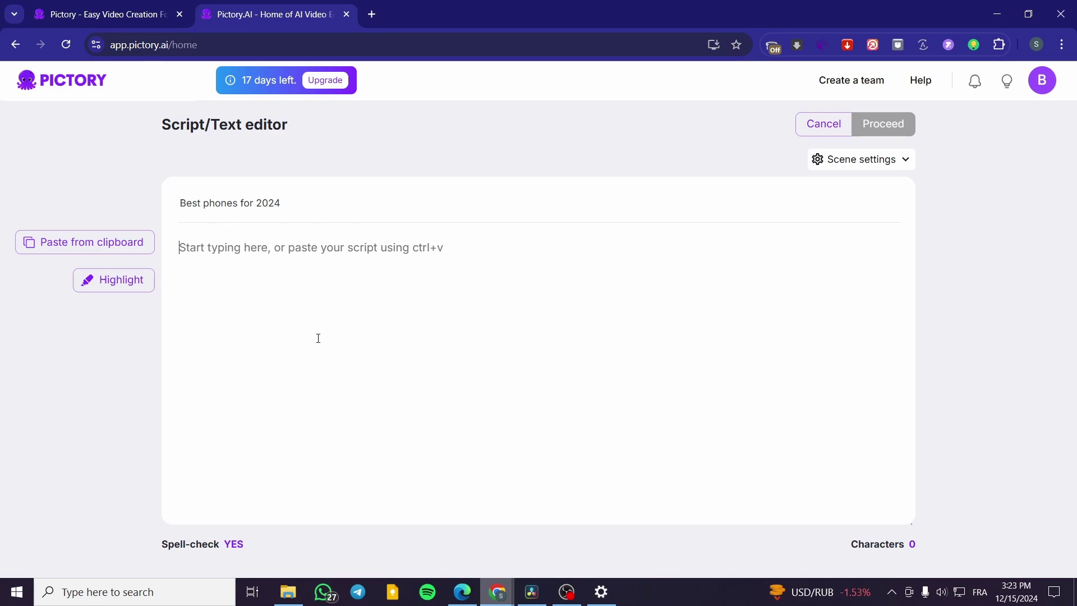
Step: Write the script 'best smartphones for 2024' with dashed items iphone 16 pro max, samsung s24 ultra, Oneplus
text(mention)
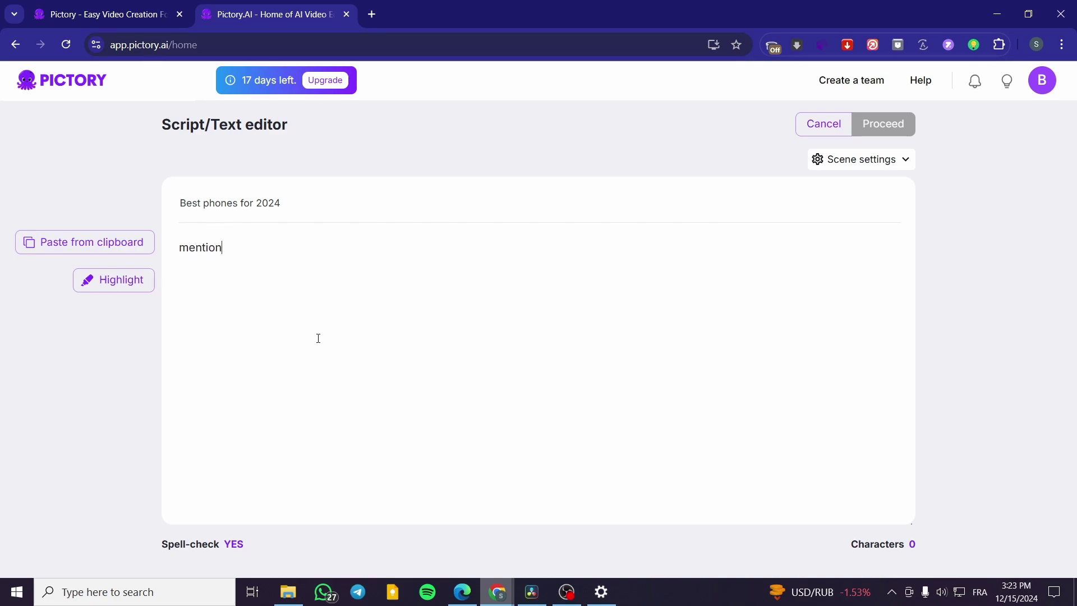
key(BackSpace)
key(BackSpace)
key(BackSpace)
key(BackSpace)
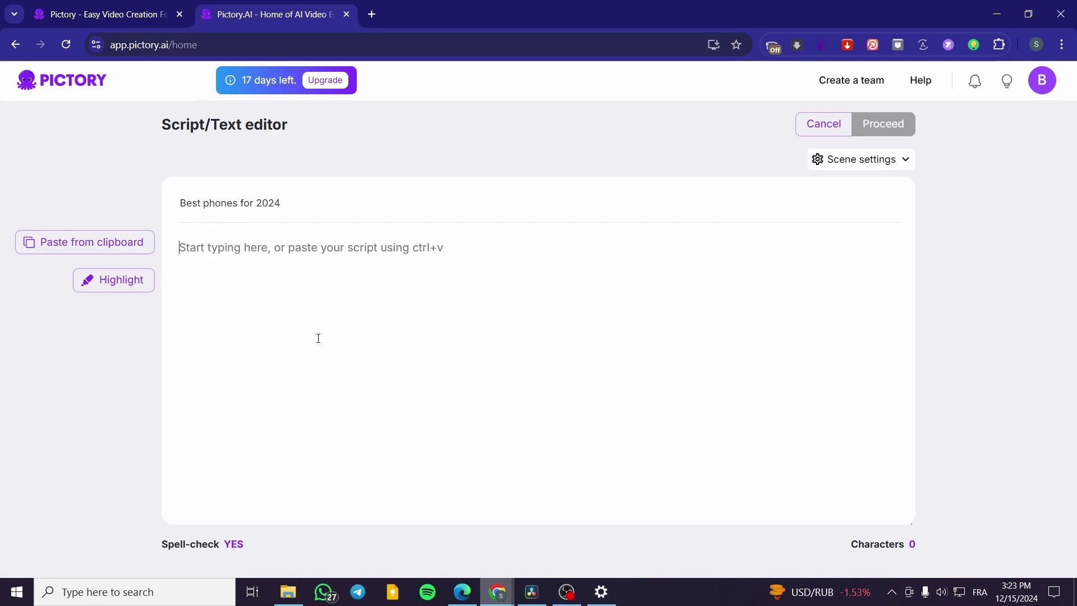
text(best smartphon)
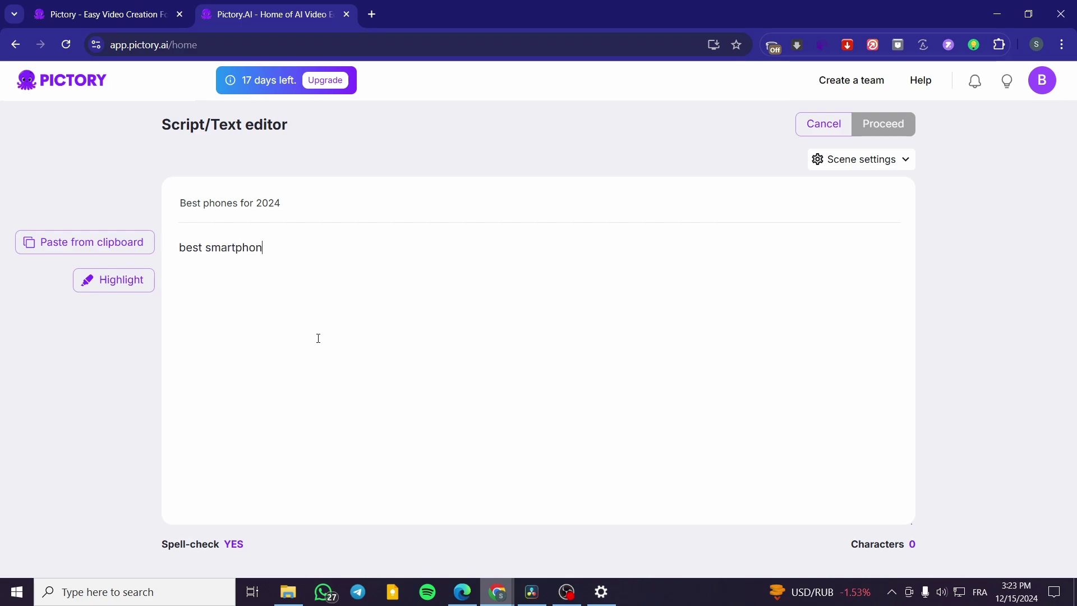
text(es for 2024 )
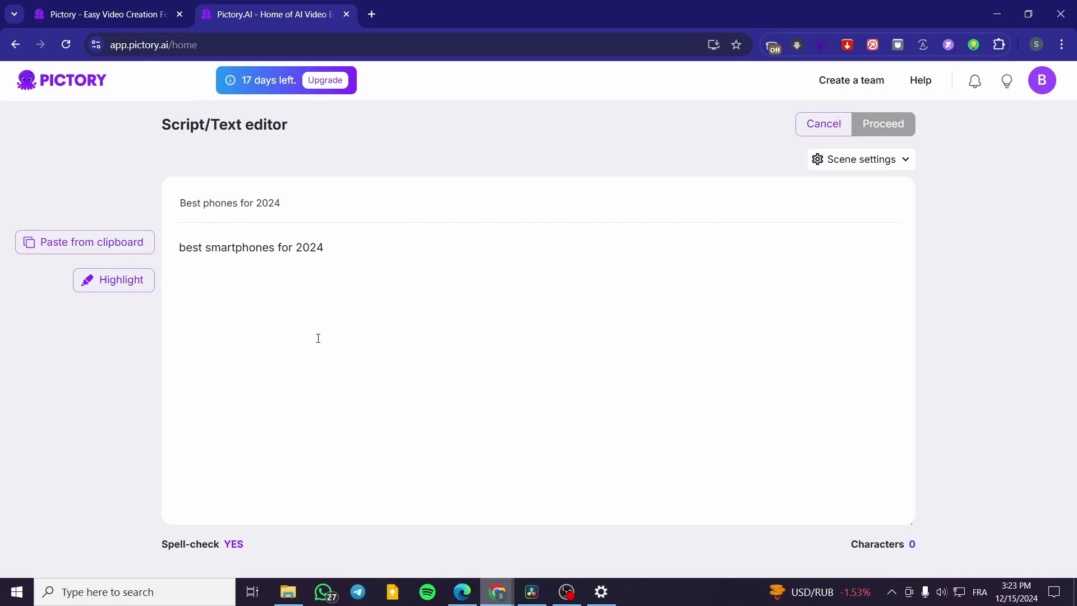
text(iphone 16 pr)
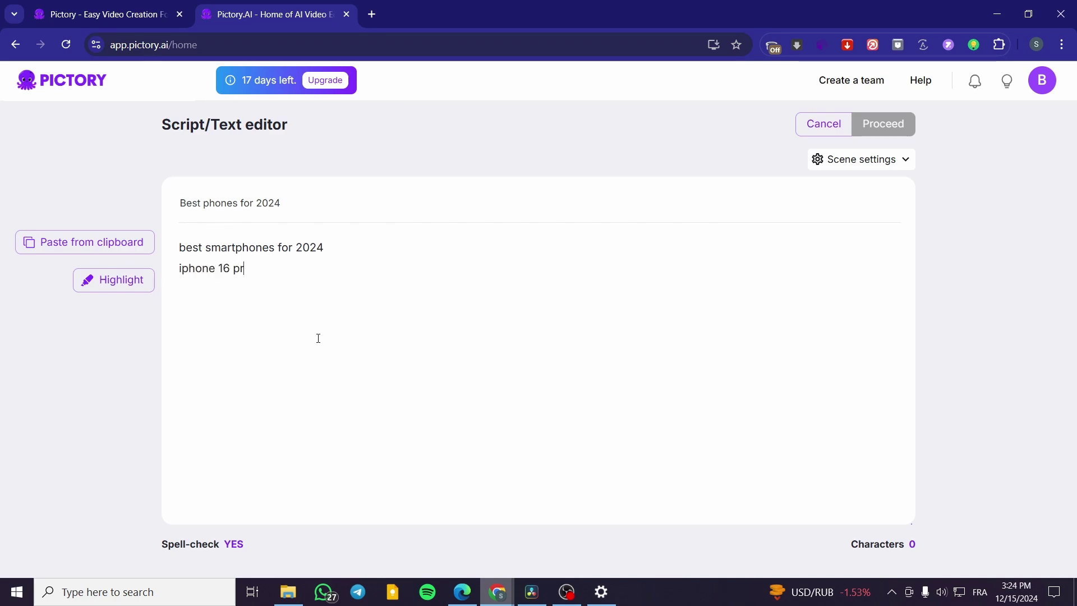
text(o max)
key(Return)
key(Up)
text(-)
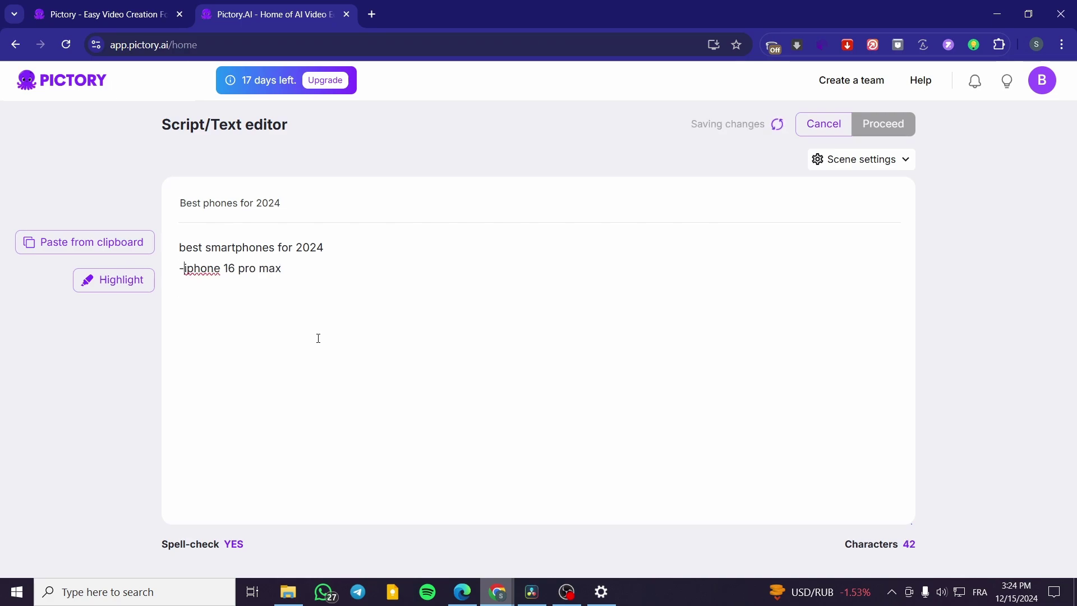
key(Down)
text(-samsu)
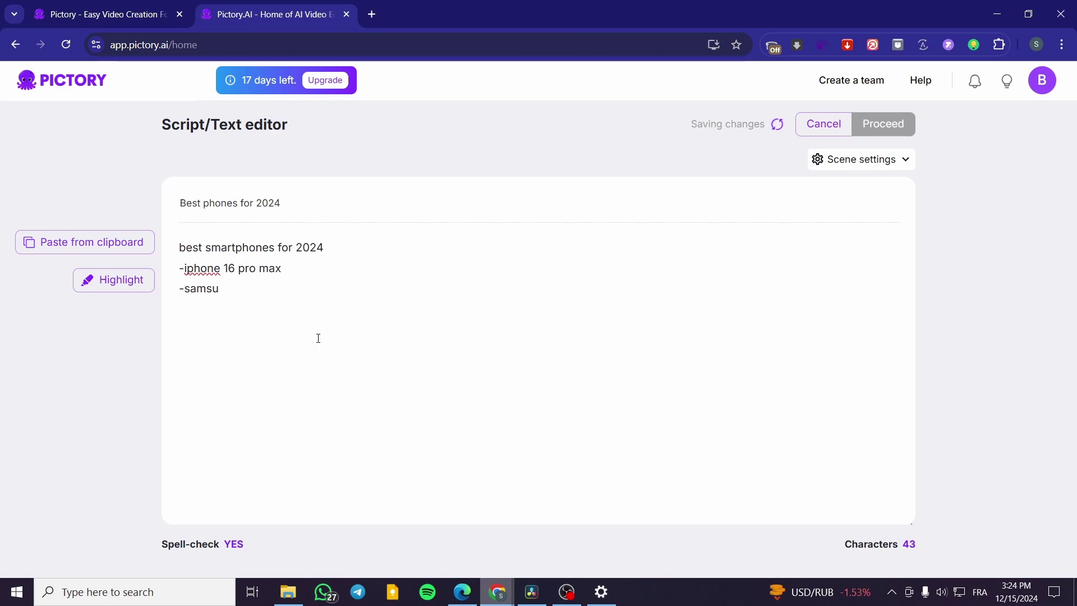
text(ng s24 )
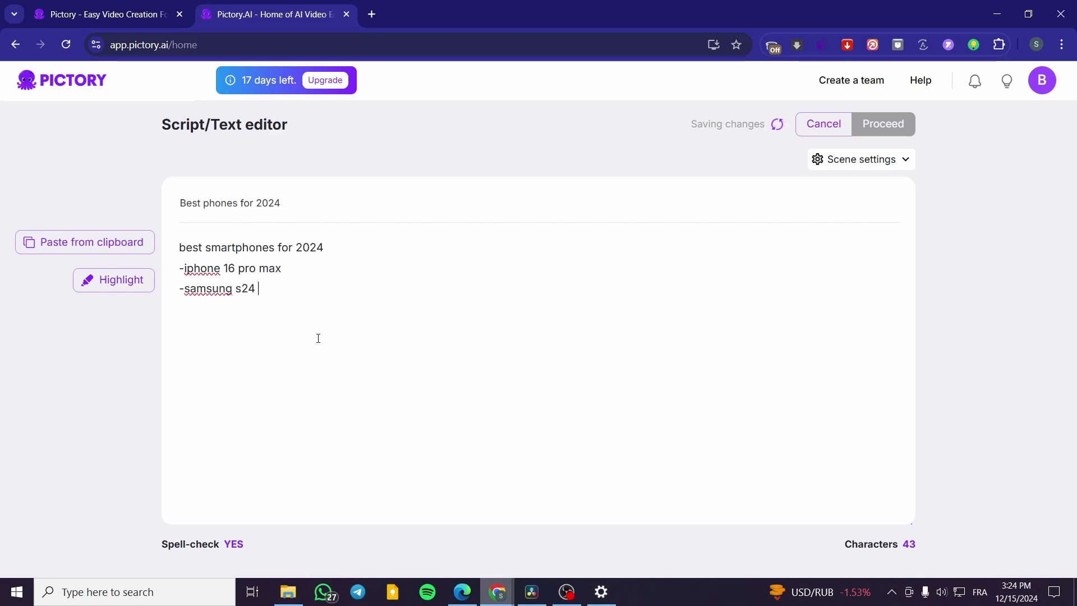
text(ultra )
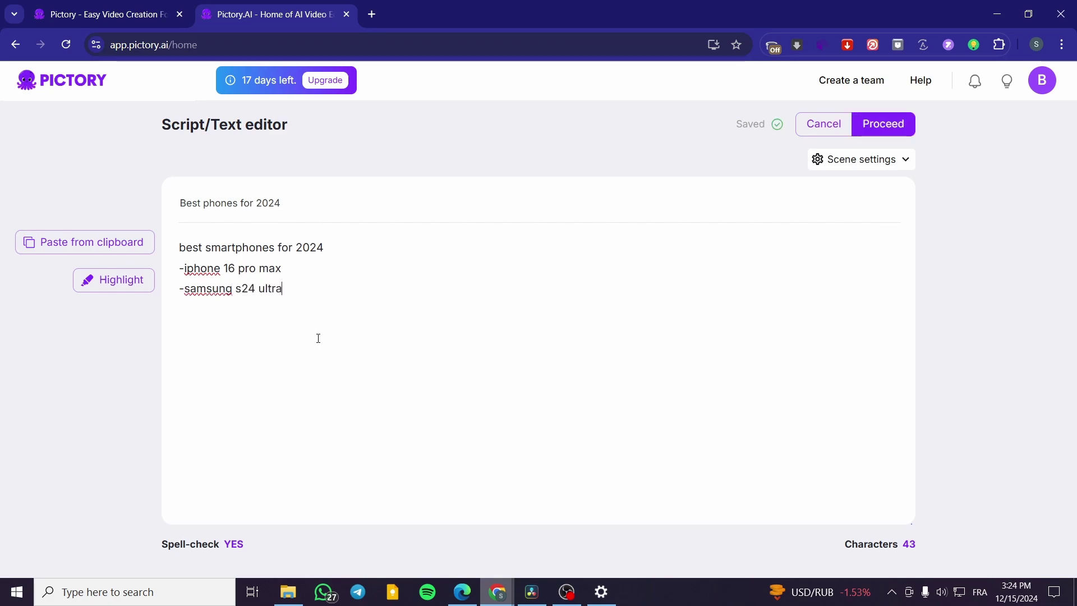
text(-)
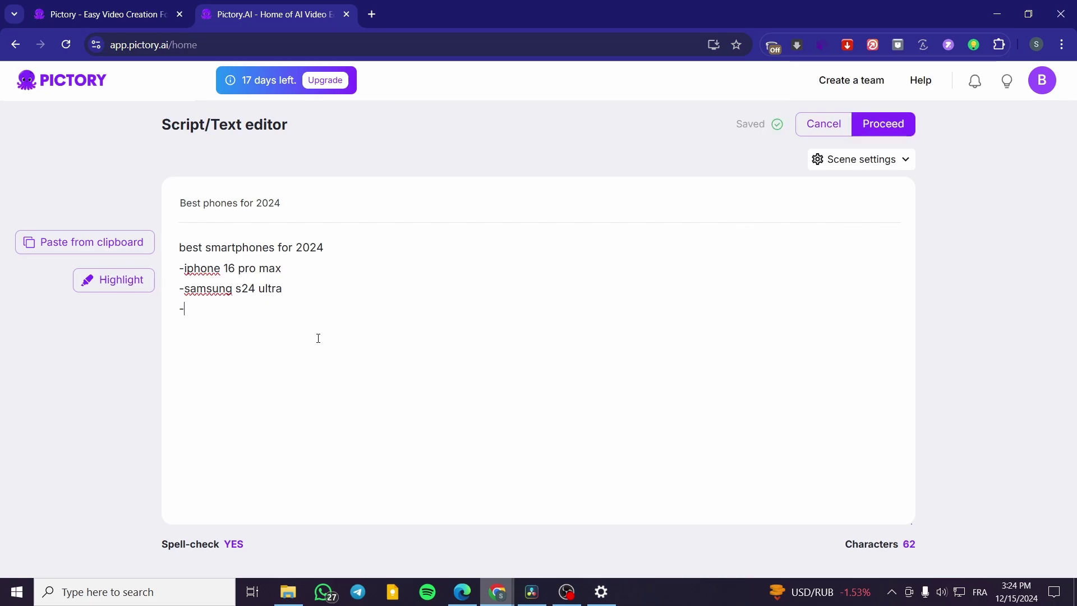
text(Oneplus 13)
Step: Capitalise Samsung and IPhone, add a colon to the heading, and select the IPhone 16 pro max line
drag(192, 288, 184, 289)
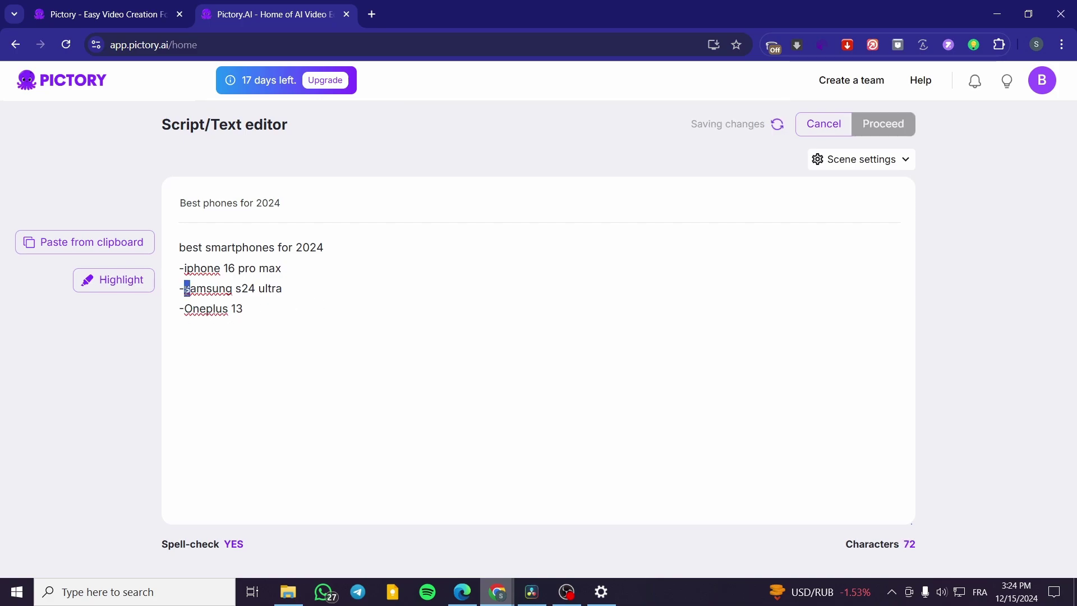
text(S)
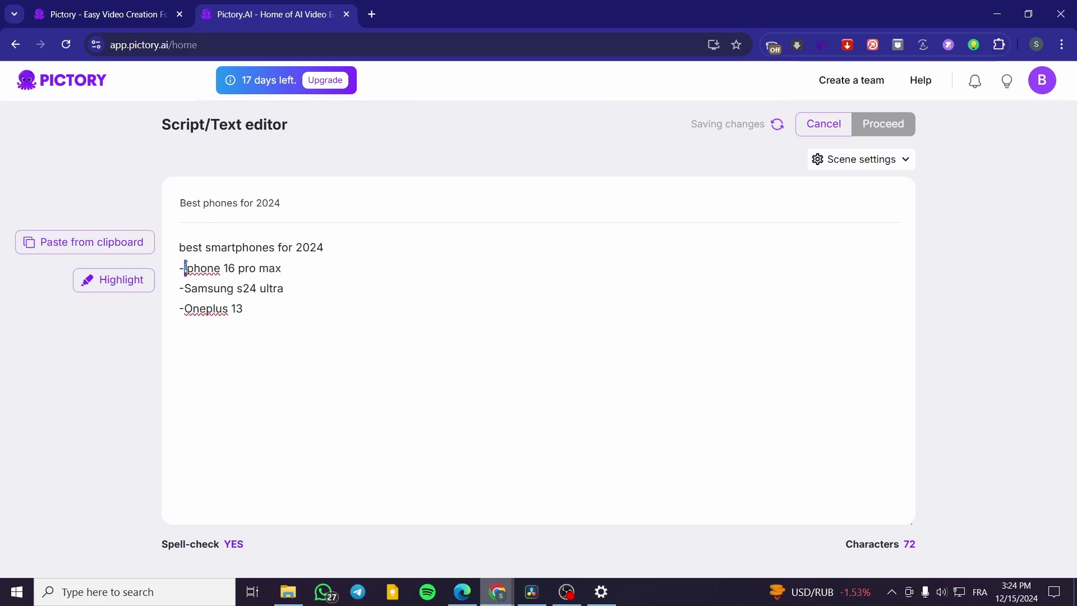
drag(186, 268, 191, 268)
text(P)
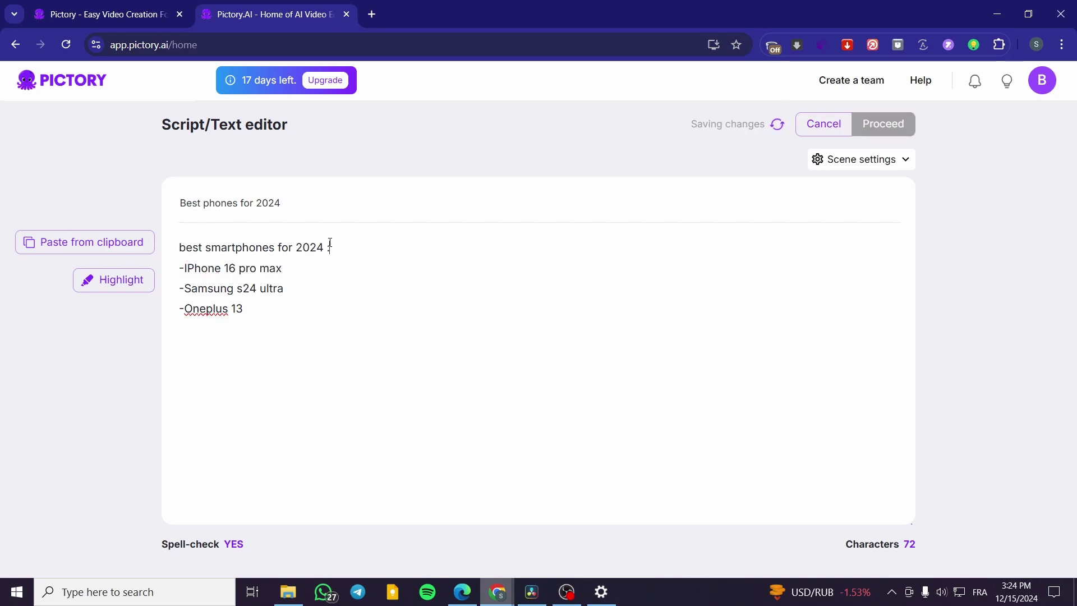
text( :)
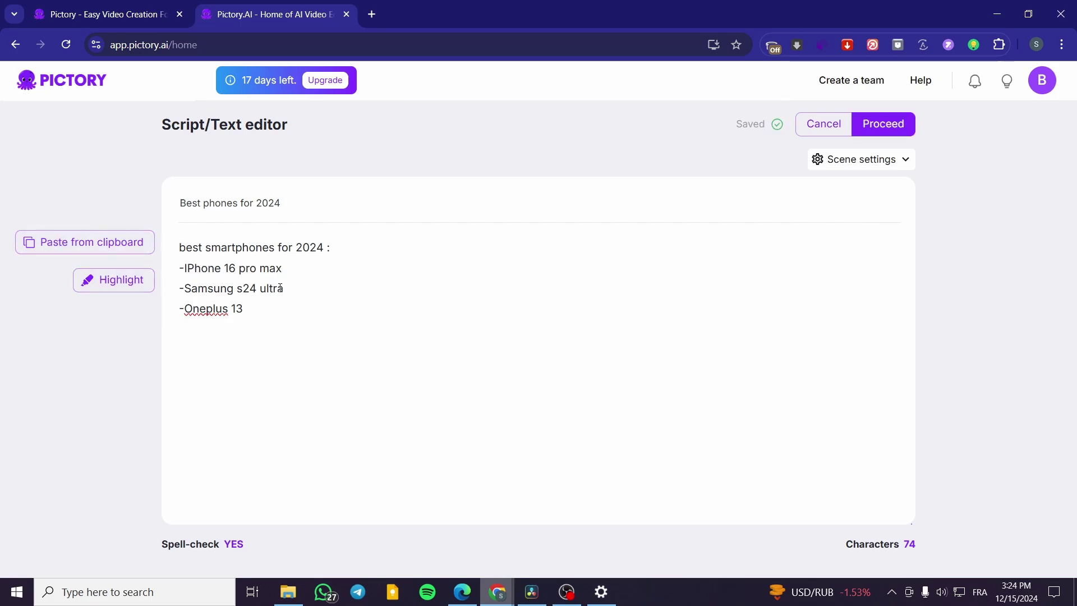
drag(283, 269, 184, 269)
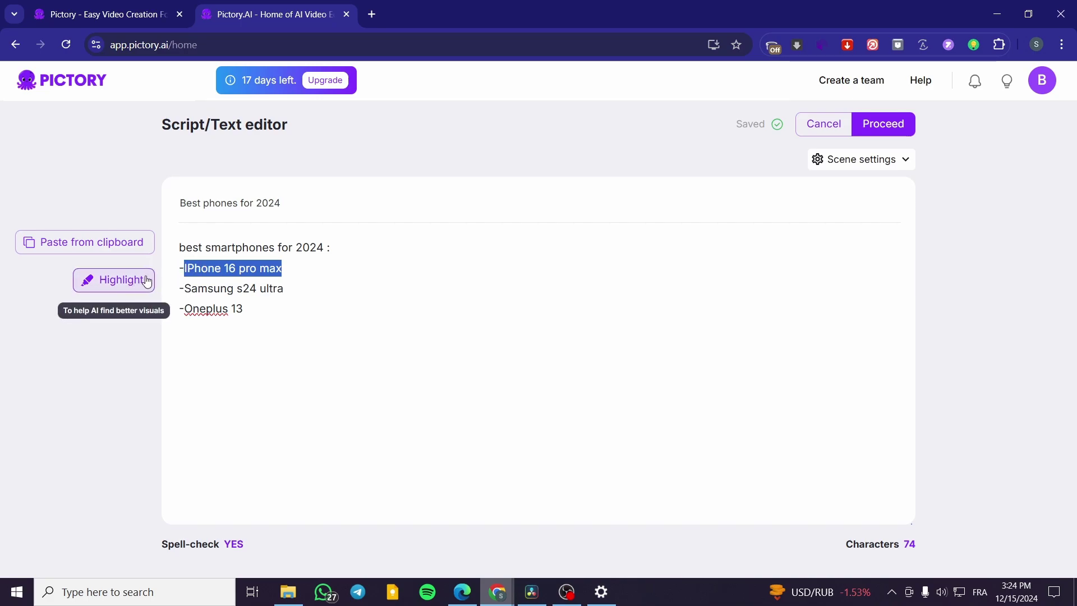
Step: Highlight 'IPhone 16 pro max' as a keyword and leave new scenes starting on Both
click(113, 287)
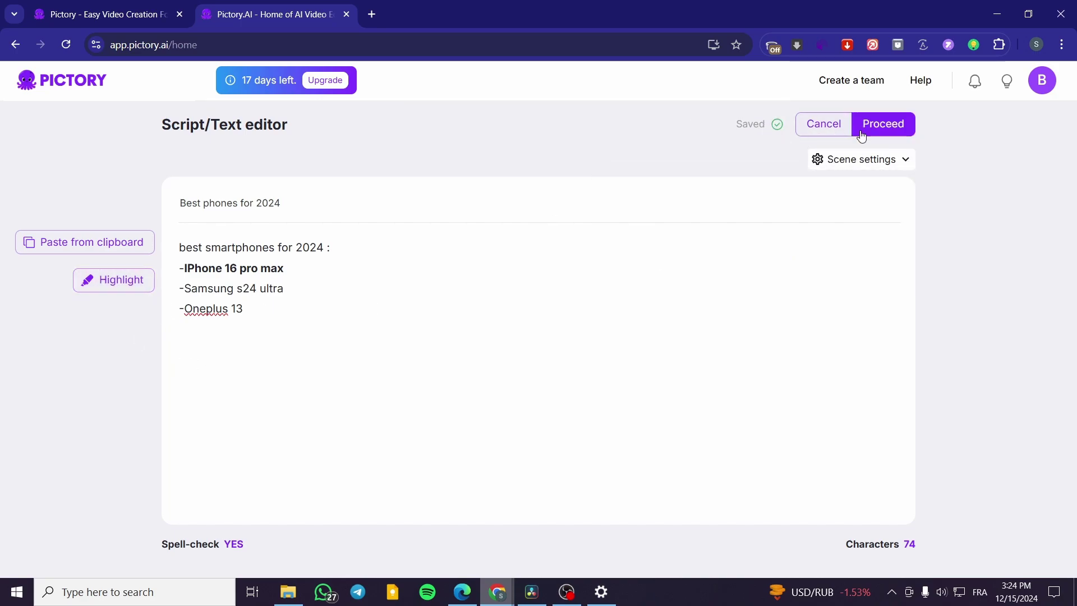
mouse_move(889, 168)
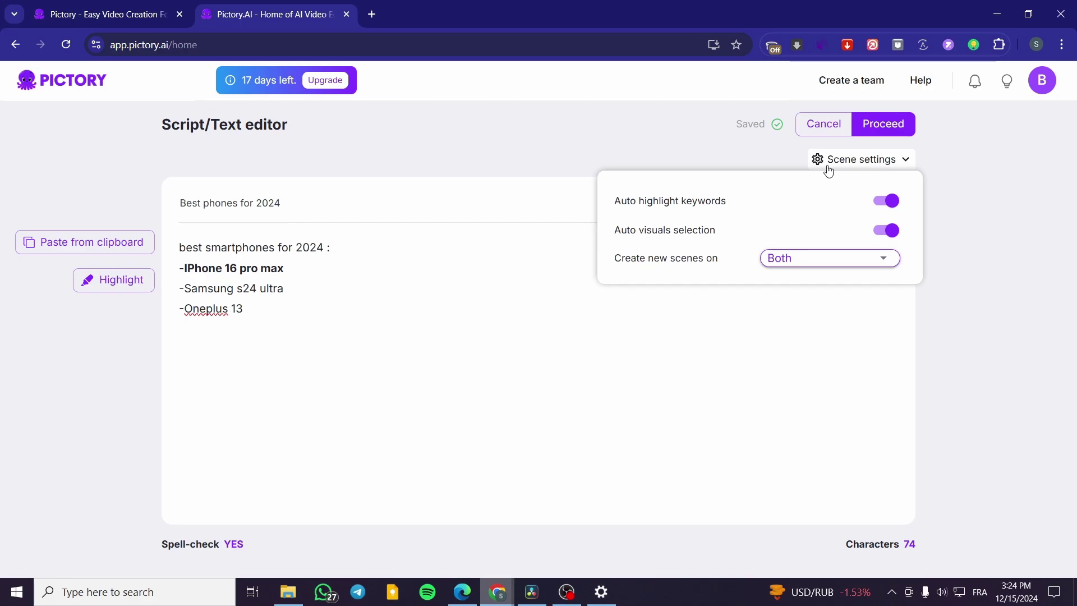
click(875, 262)
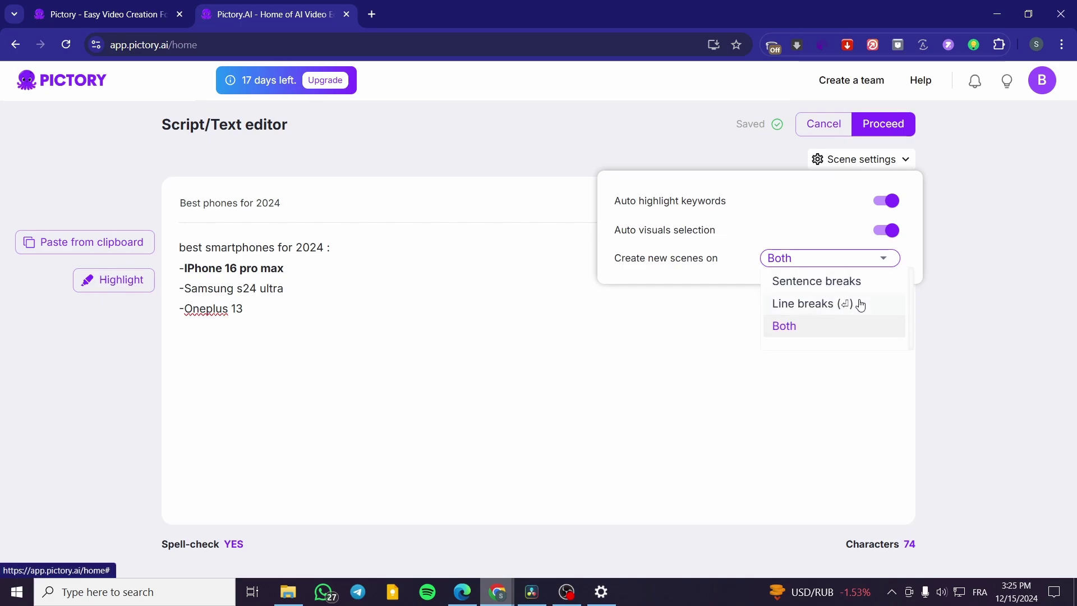
click(966, 177)
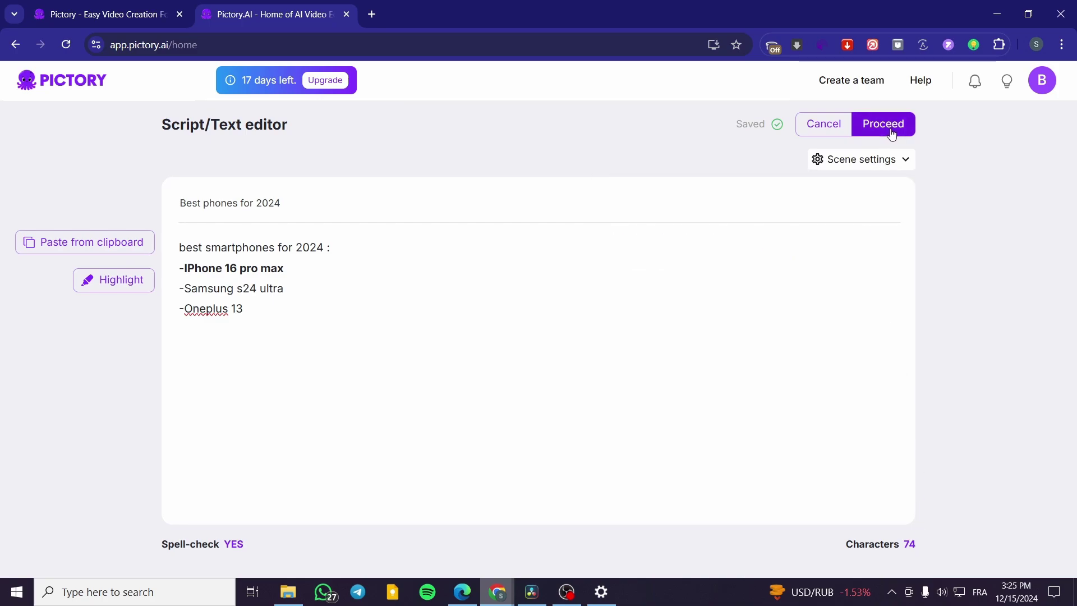
Step: Build the four-scene storyboard and dismiss the welcome popup, getting-started checklist and watermarks notice
click(896, 160)
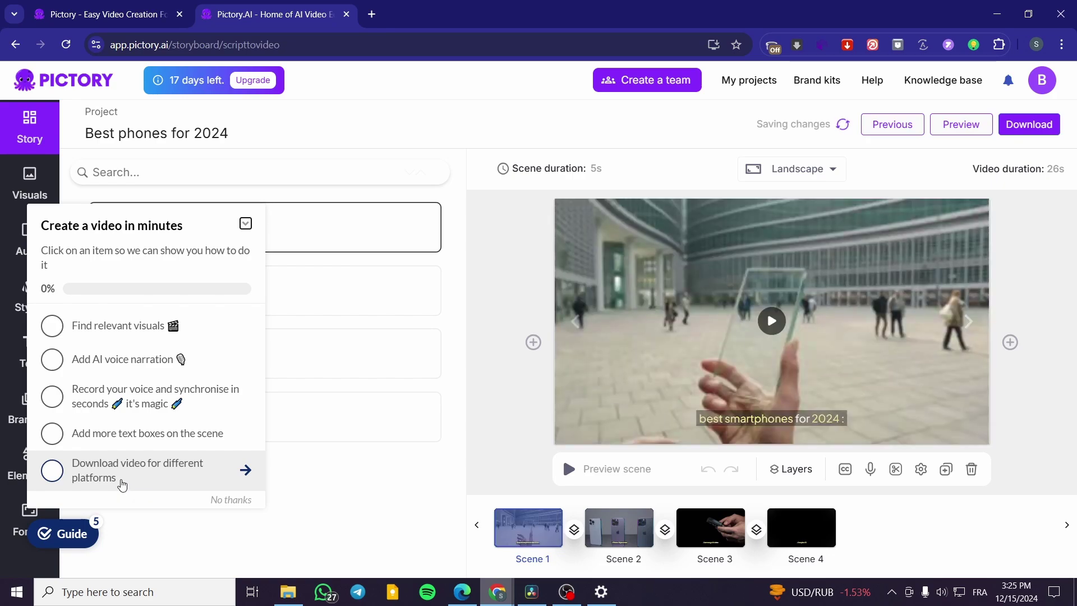
click(283, 416)
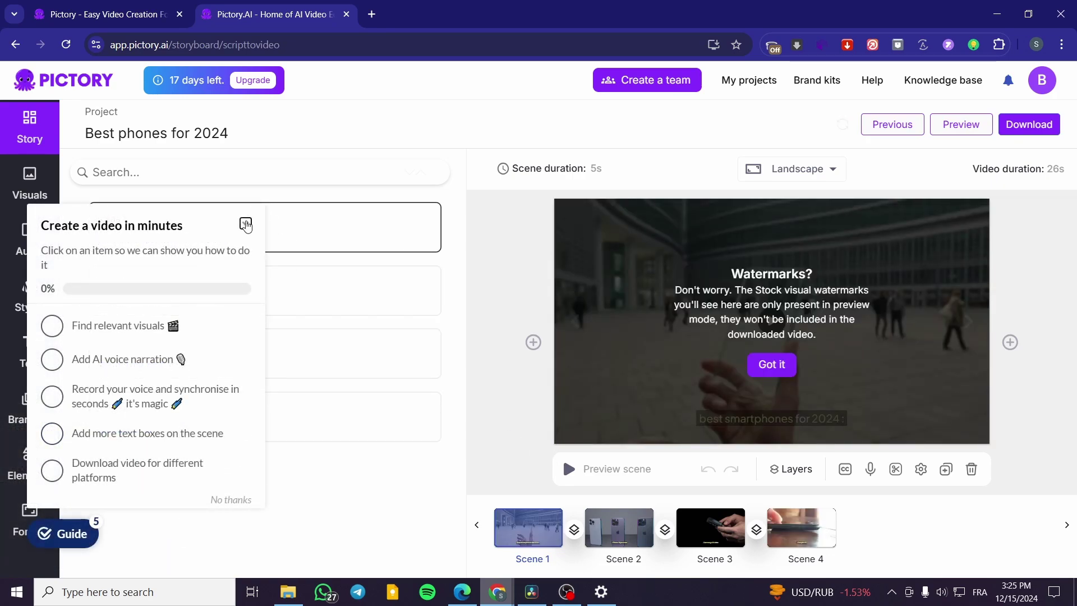
click(246, 224)
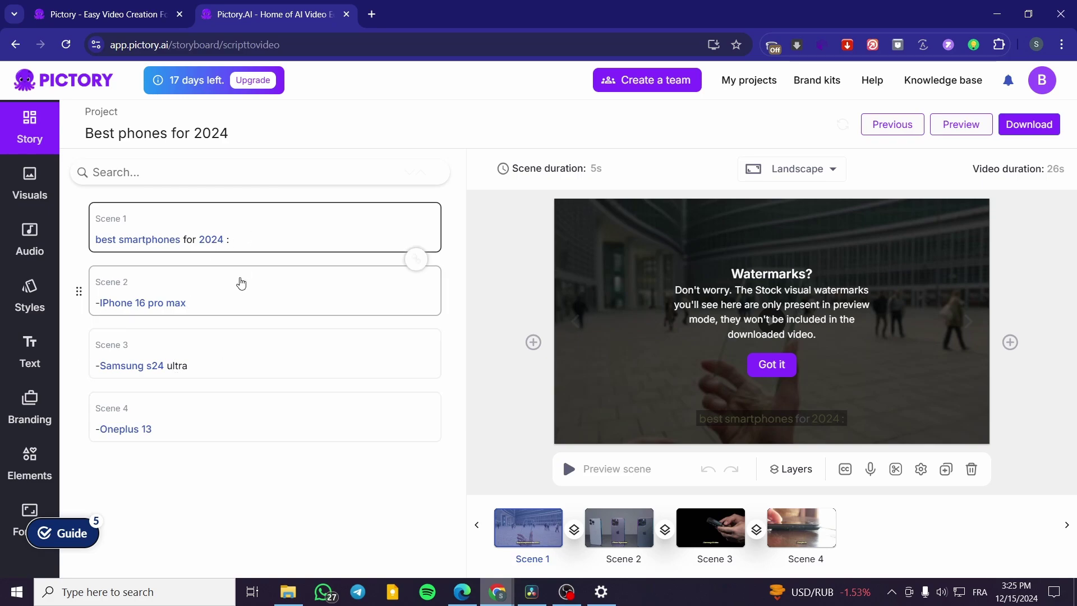
click(771, 365)
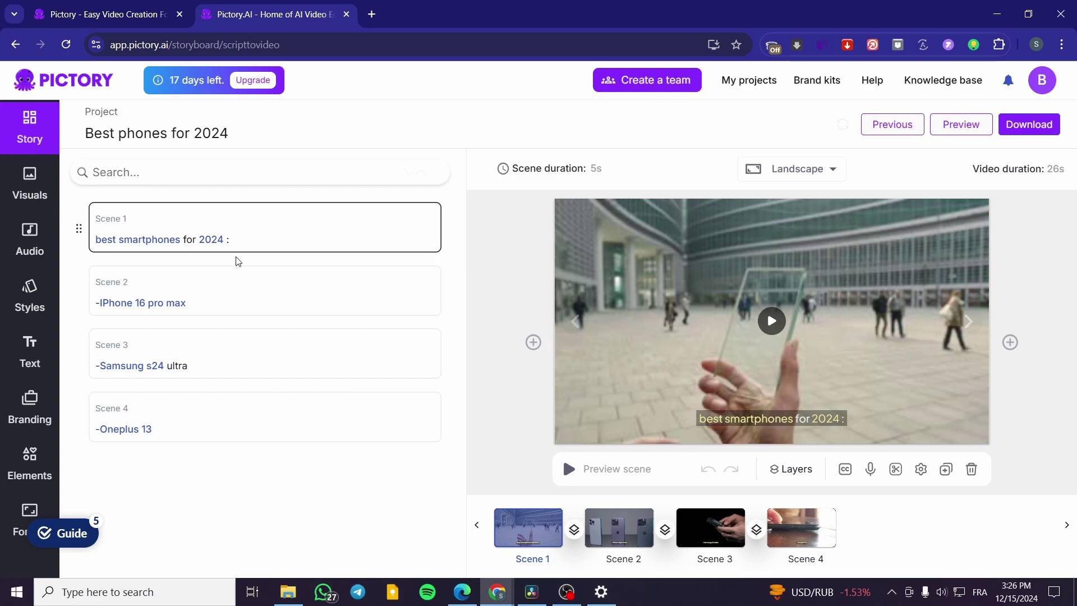
Step: Preview Scenes 1 through 4 in turn, ending on the Oneplus 13 scene
click(771, 320)
click(619, 527)
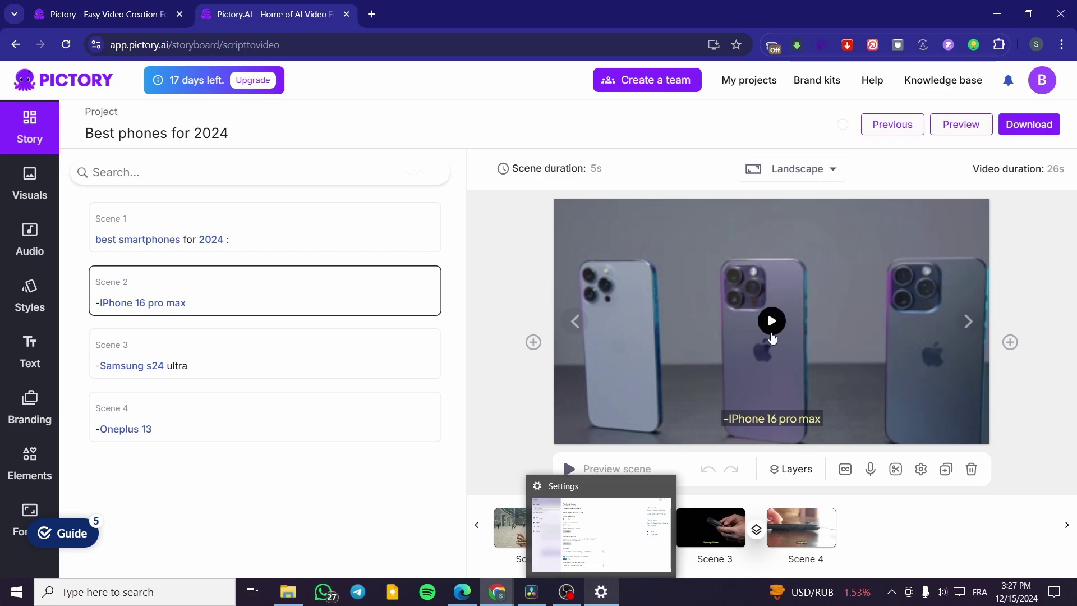
click(780, 327)
click(711, 528)
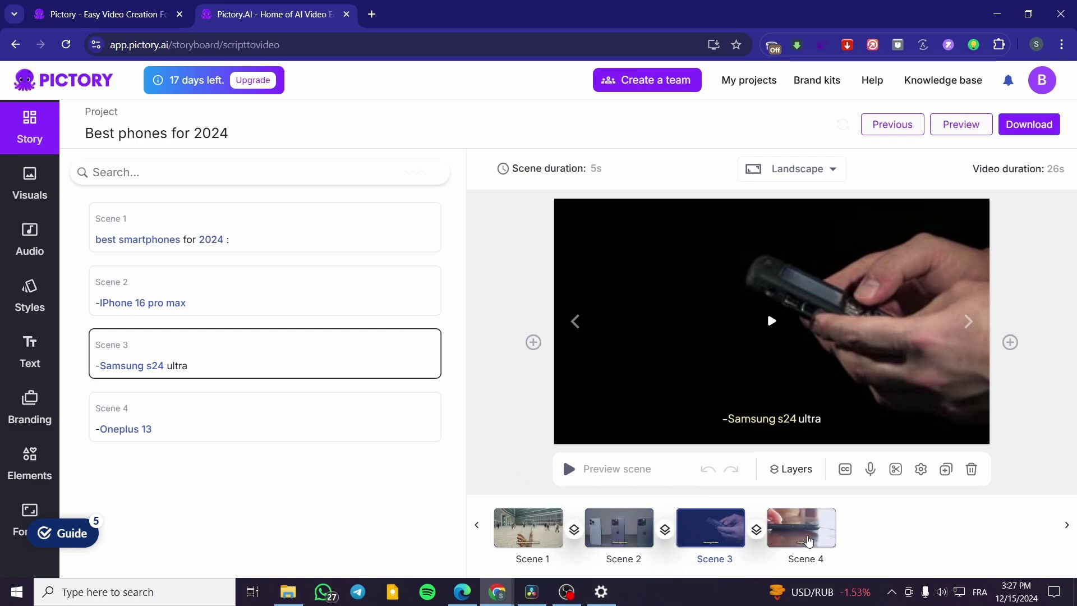
click(803, 527)
click(772, 325)
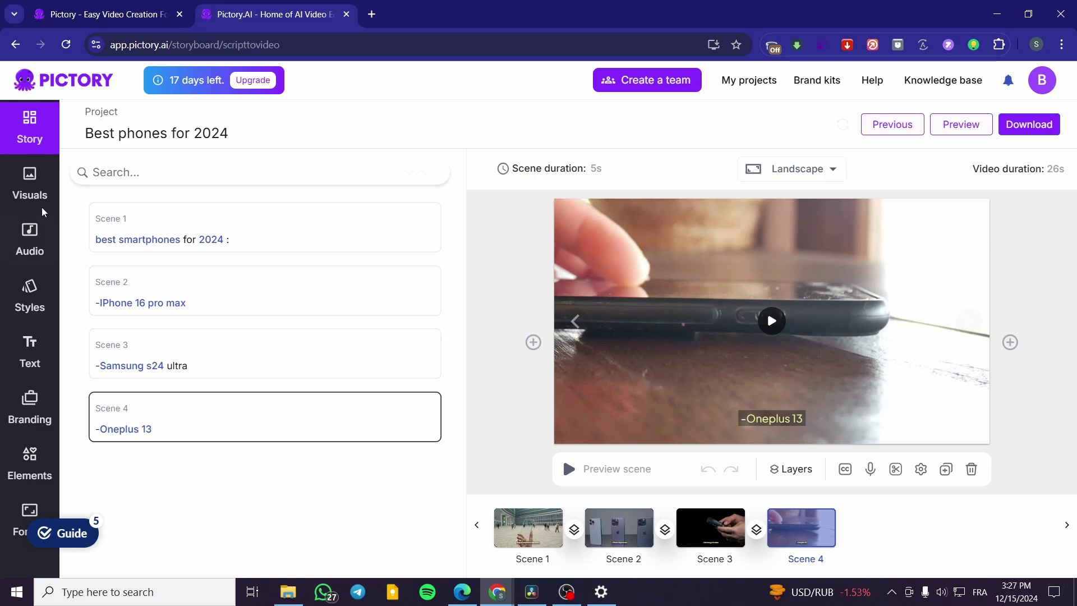
click(44, 191)
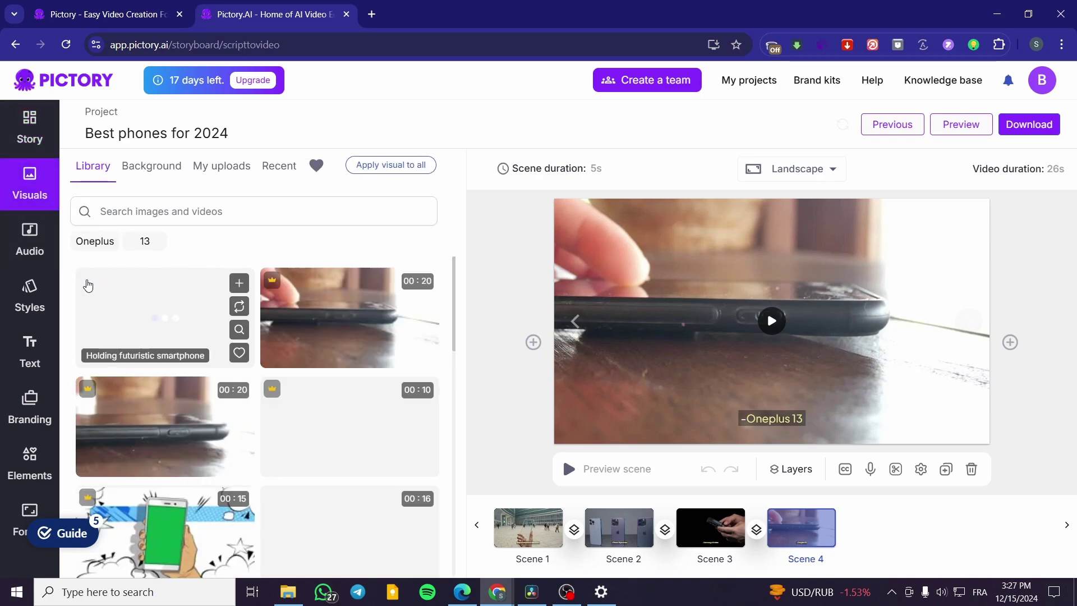
scroll(412, 377, down, 4)
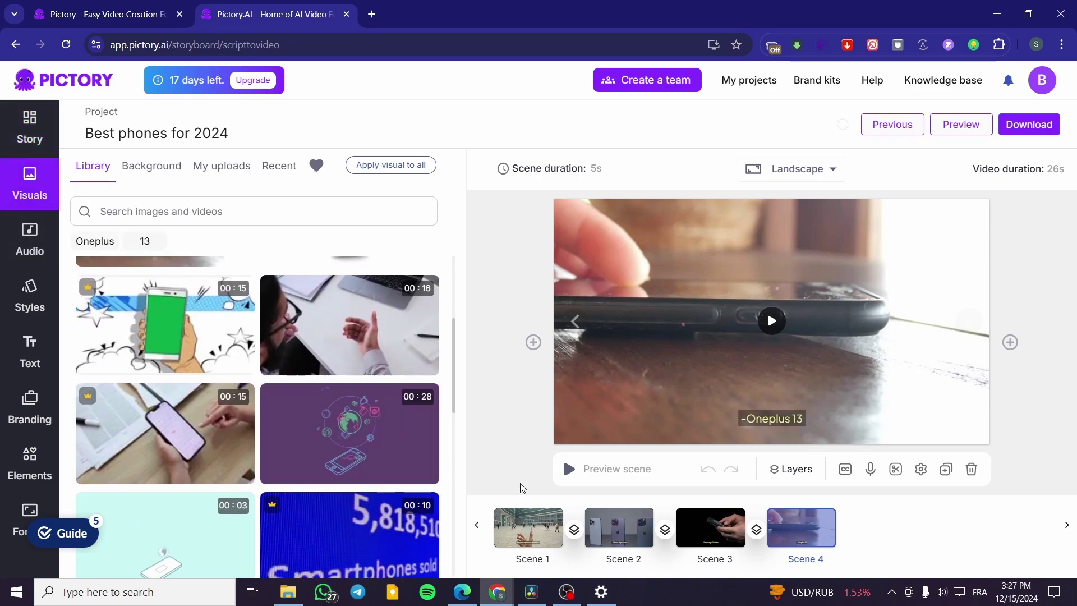
scroll(283, 451, down, 3)
scroll(337, 477, down, 5)
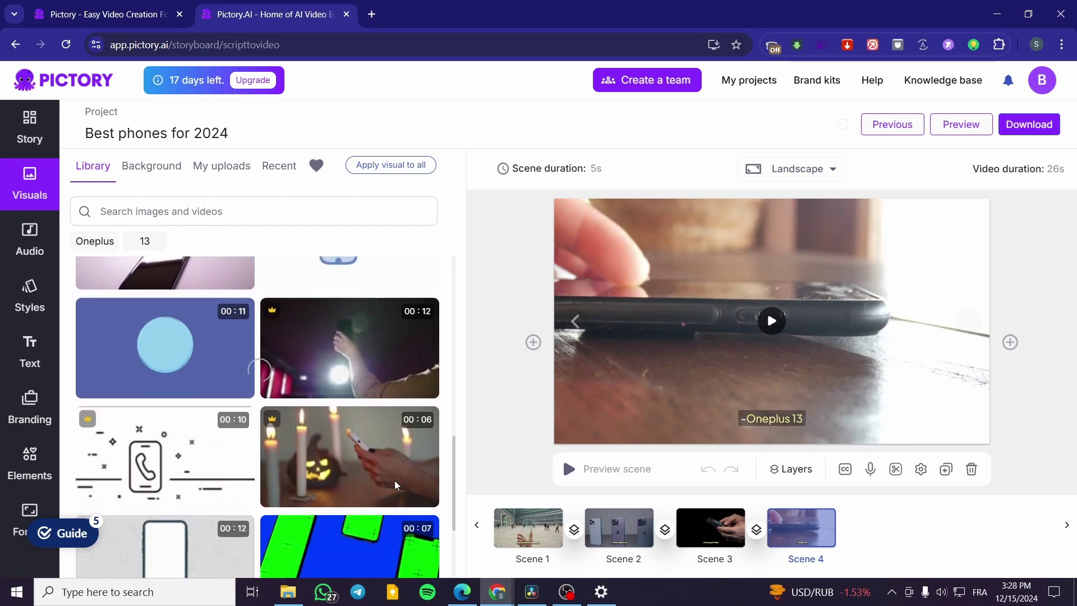
scroll(337, 404, up, 4)
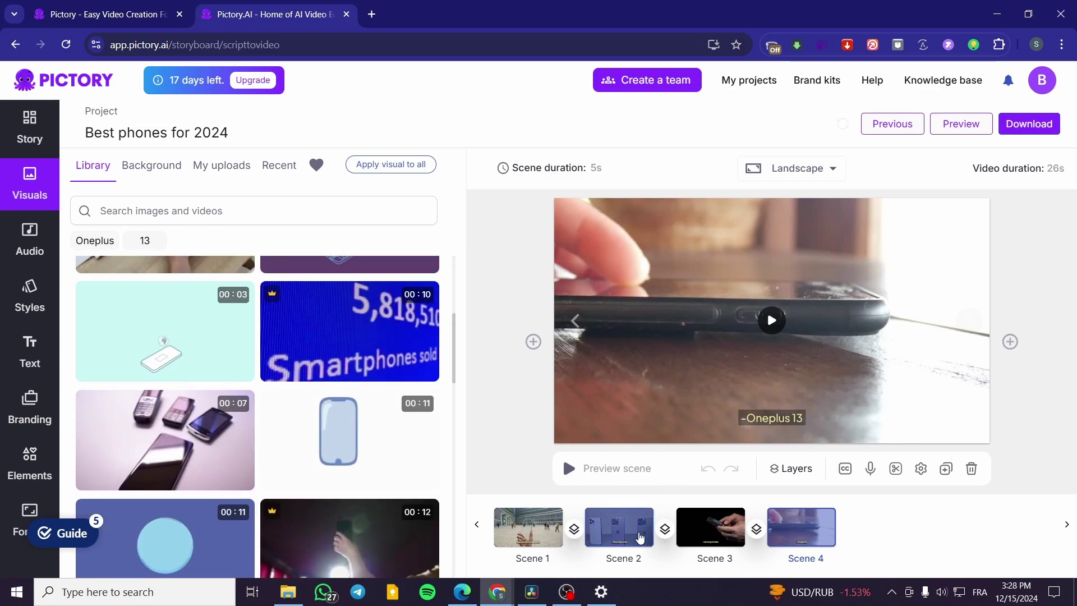
click(574, 532)
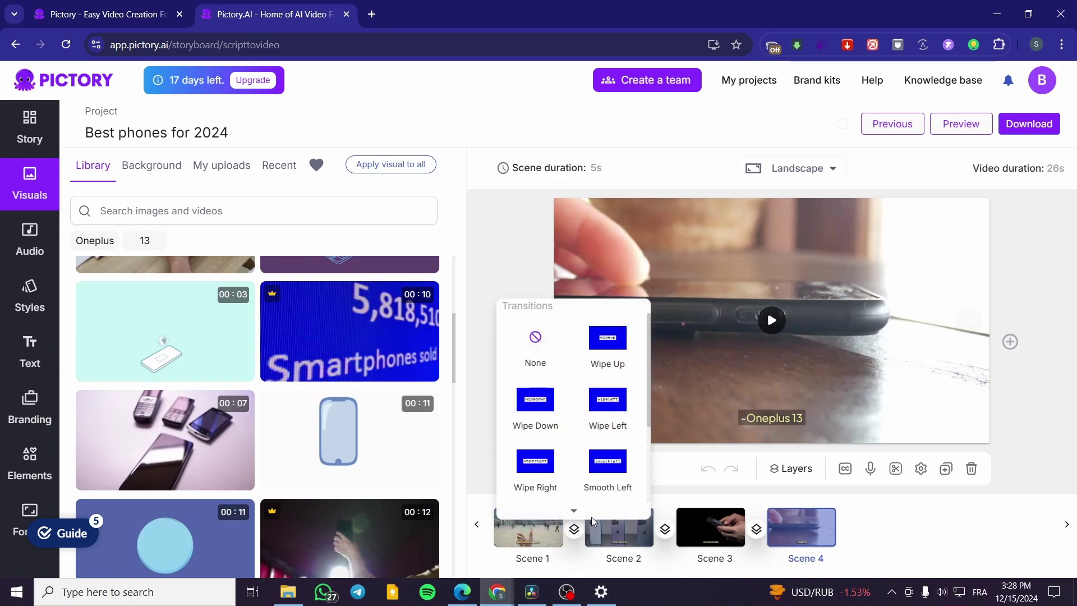
click(884, 545)
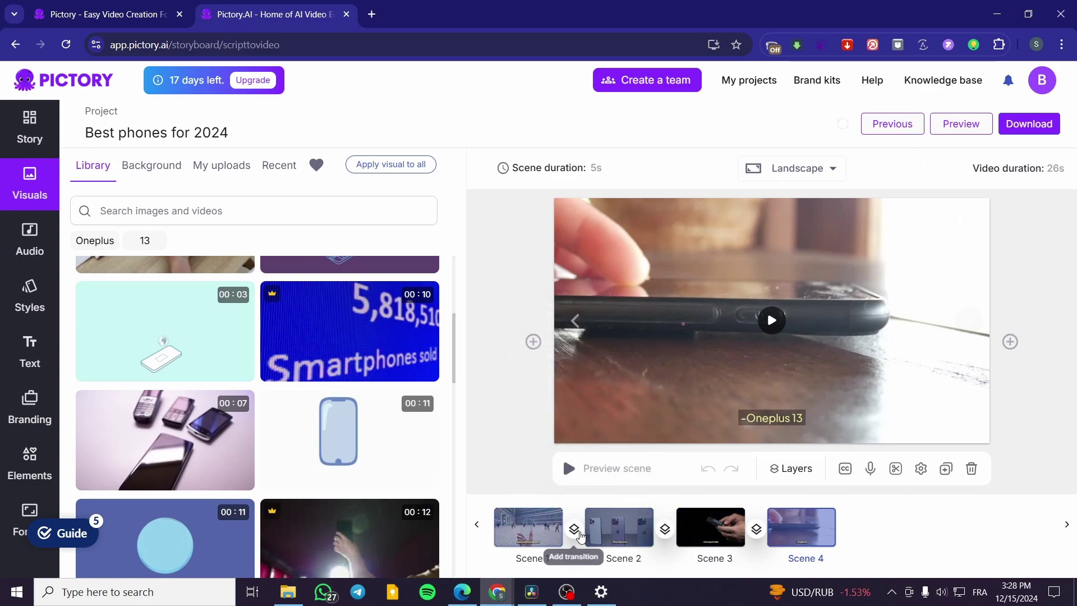
scroll(460, 363, up, 5)
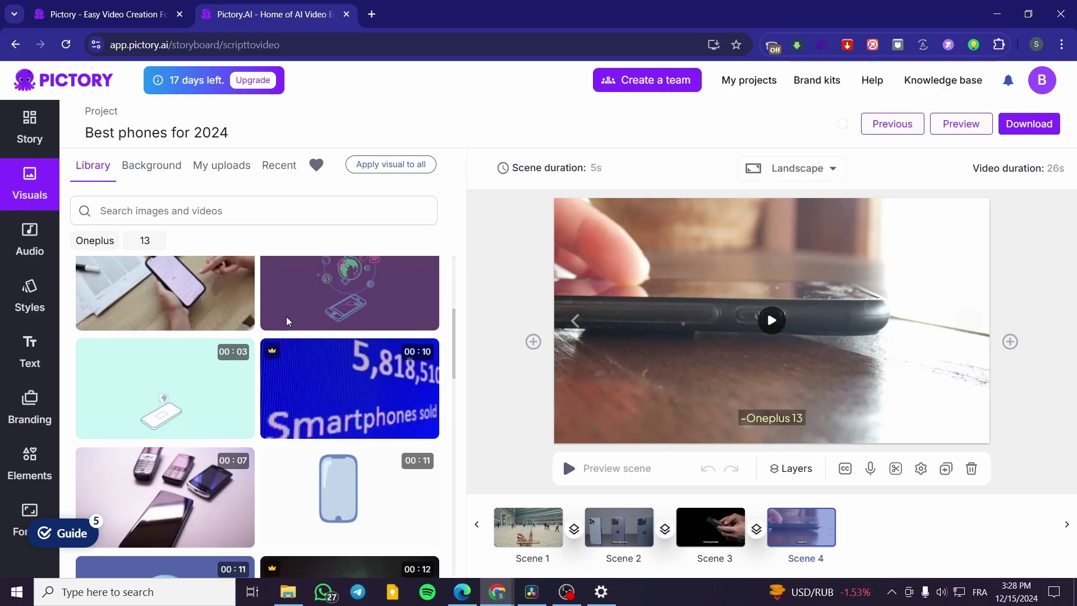
Step: Start a new Text to video project named 'how to be a cryptocurrency trader', fixing the typos
click(16, 45)
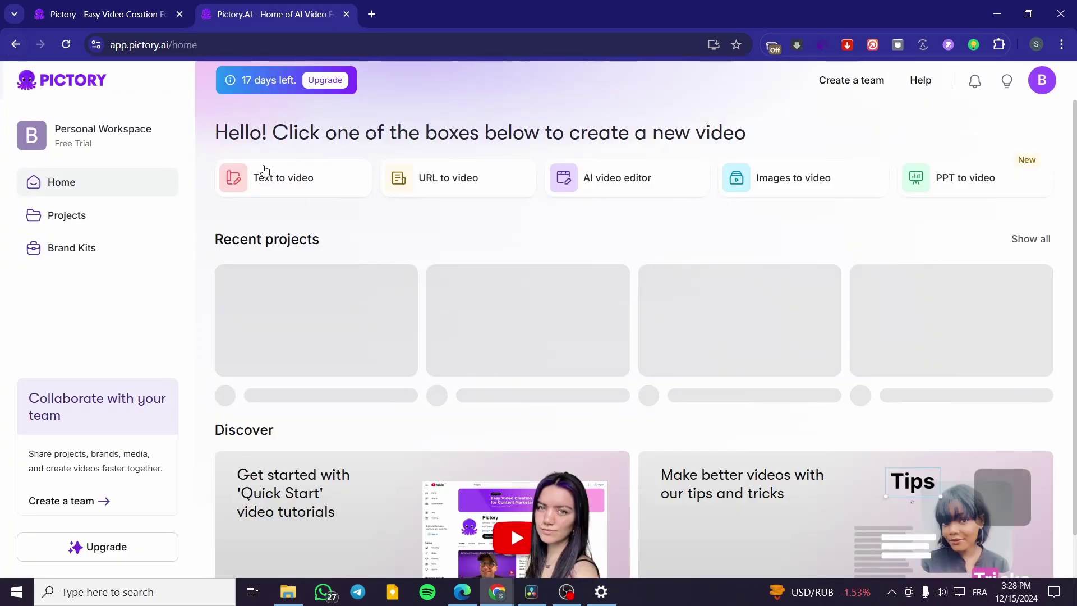
click(263, 174)
click(264, 204)
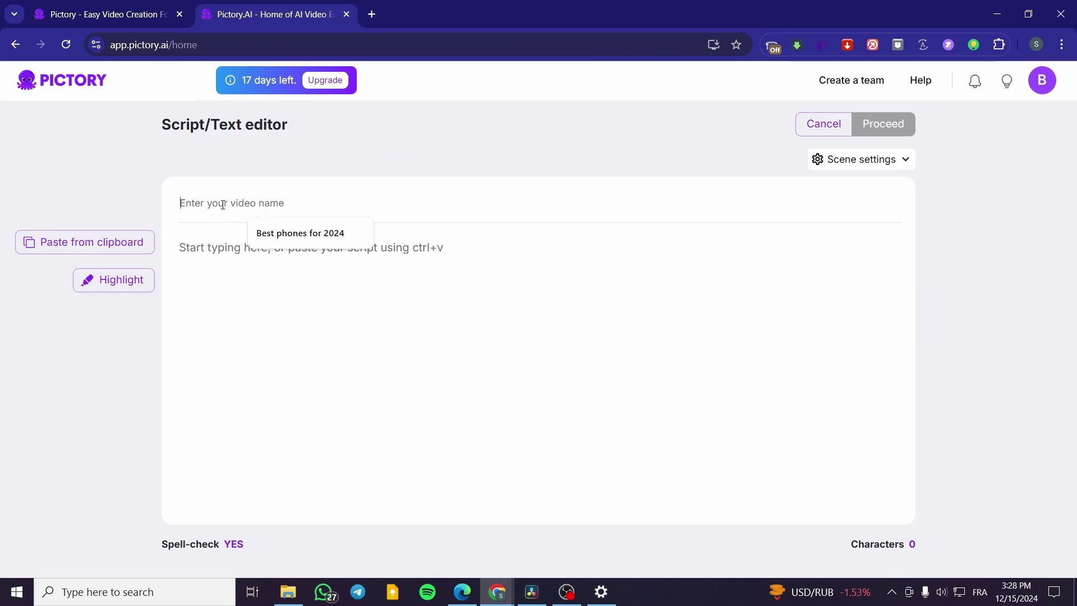
text(how to b)
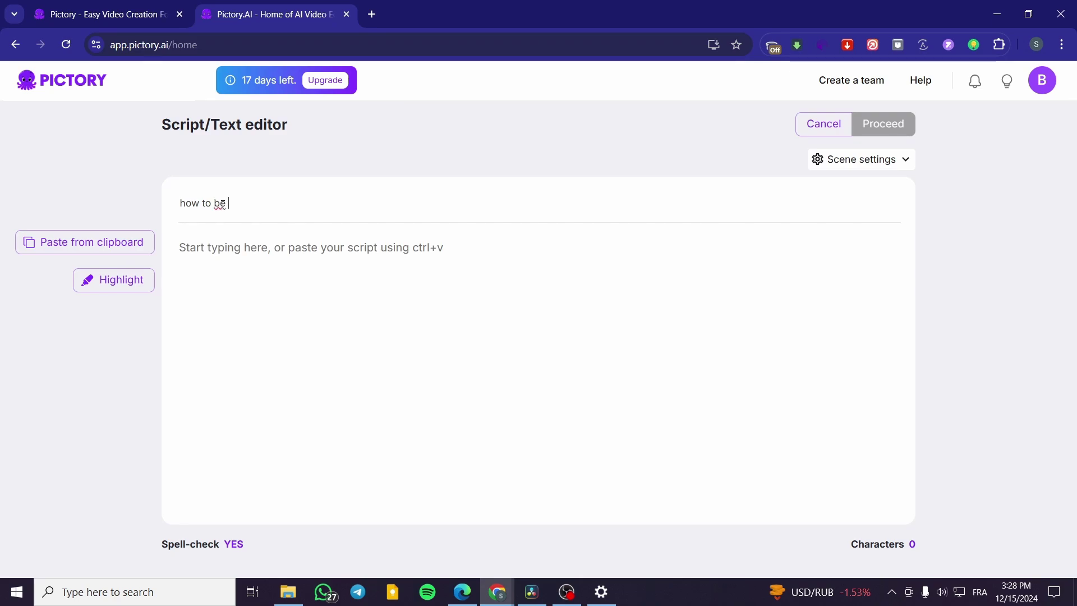
text(e a )
text(fr)
click(238, 202)
text(g)
text(ry)
text(ptocur)
text(rencyt trader)
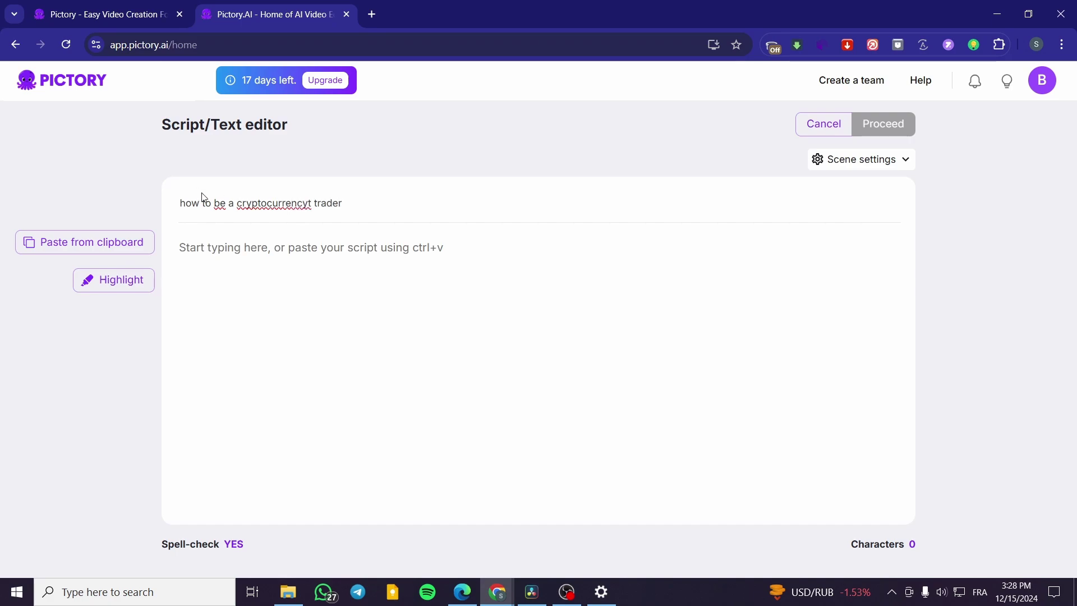
key(BackSpace)
key(BackSpace)
Step: Copy the video title into the script body as its only line
drag(344, 197, 173, 224)
key(ctrl+c)
click(347, 265)
key(ctrl+v)
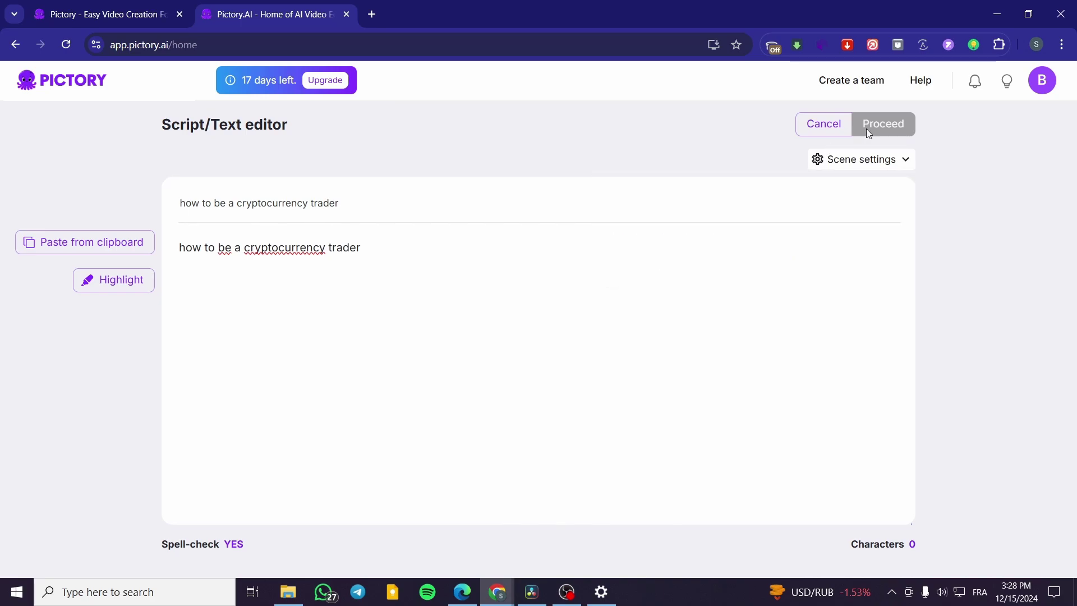
Step: Generate the one-scene storyboard, play the Scene 1 trader preview, and click into its text
click(900, 130)
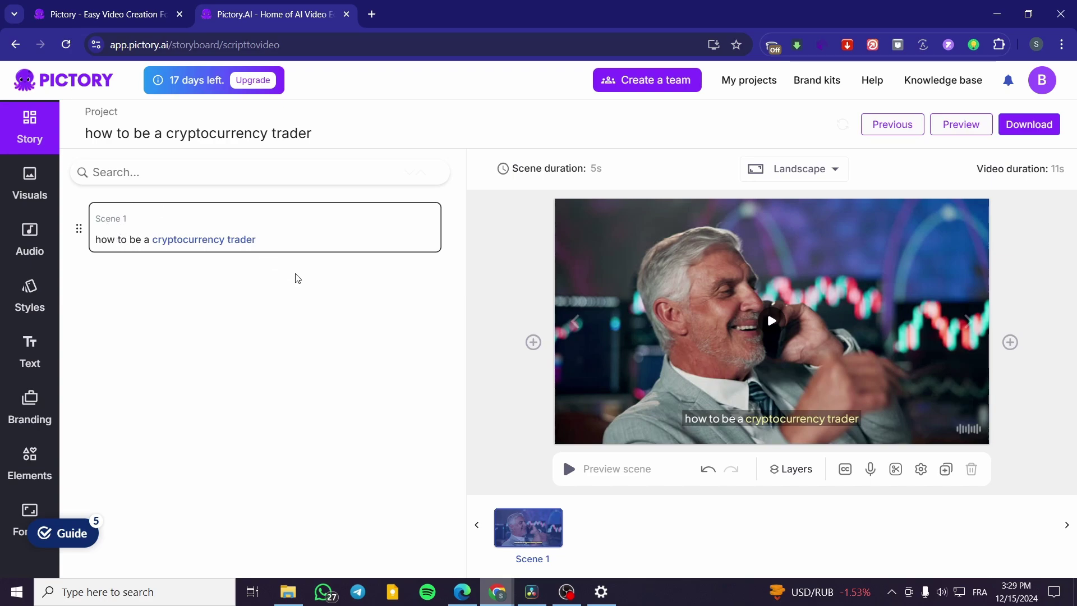
click(763, 327)
click(275, 240)
Step: Look through the Visuals library and Background tab, then show the Audio music list with Sunday Samba
click(33, 193)
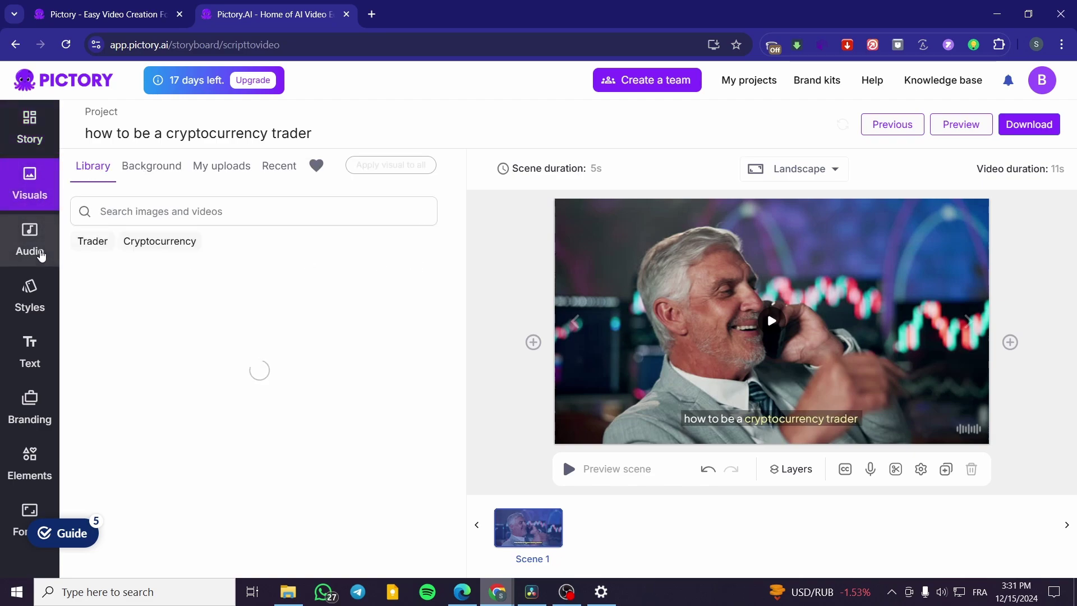
click(157, 169)
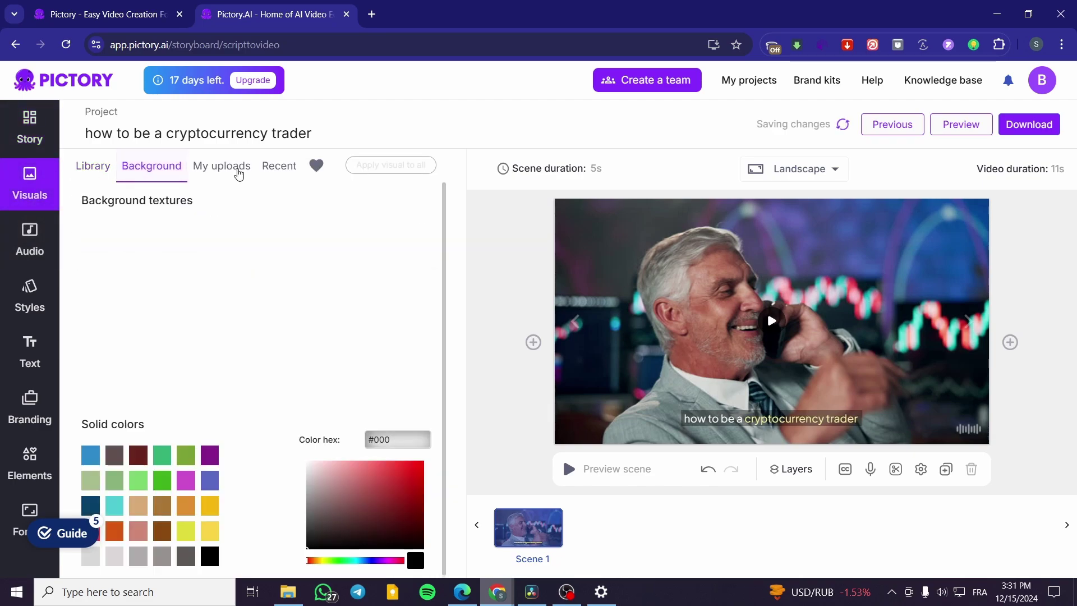
click(92, 167)
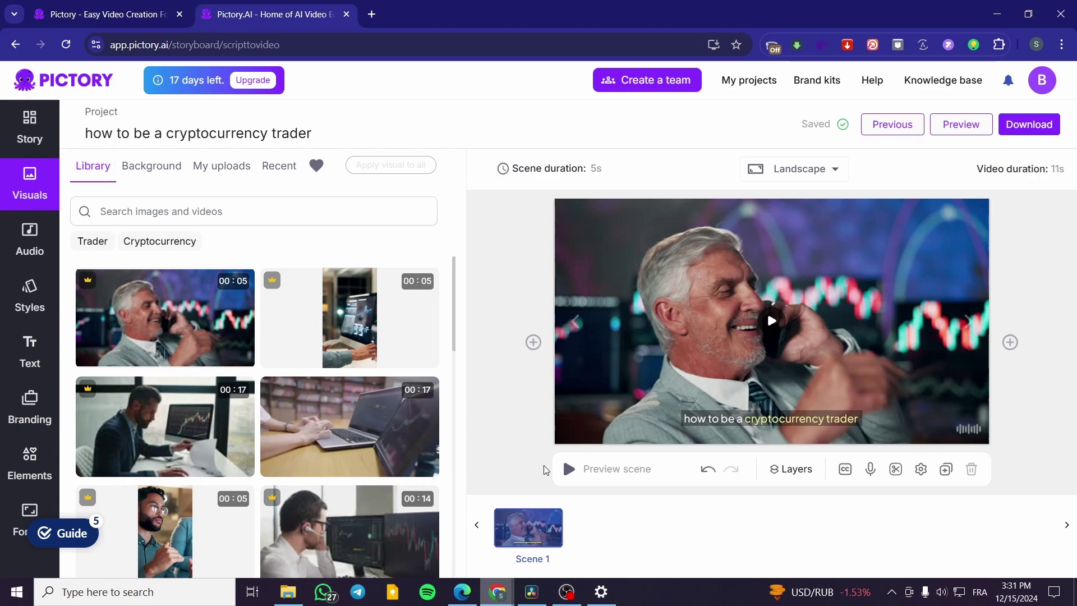
click(32, 236)
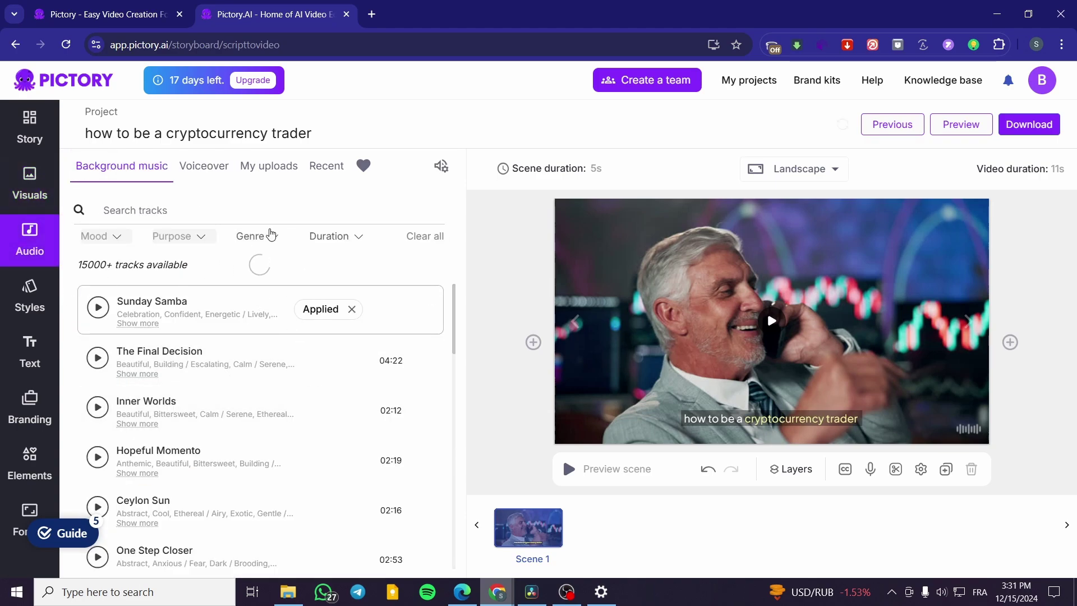
Step: Browse the ElevenLabs voiceover voices and My uploads, then return to the voice list via Visuals and Story
click(215, 168)
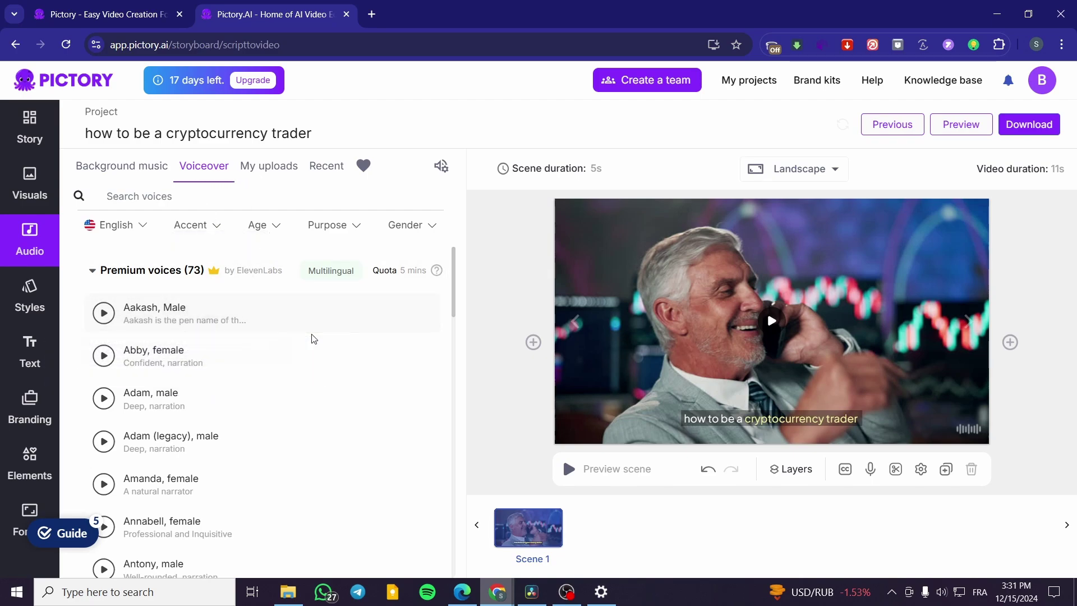
scroll(311, 347, down, 5)
scroll(312, 362, up, 5)
click(266, 171)
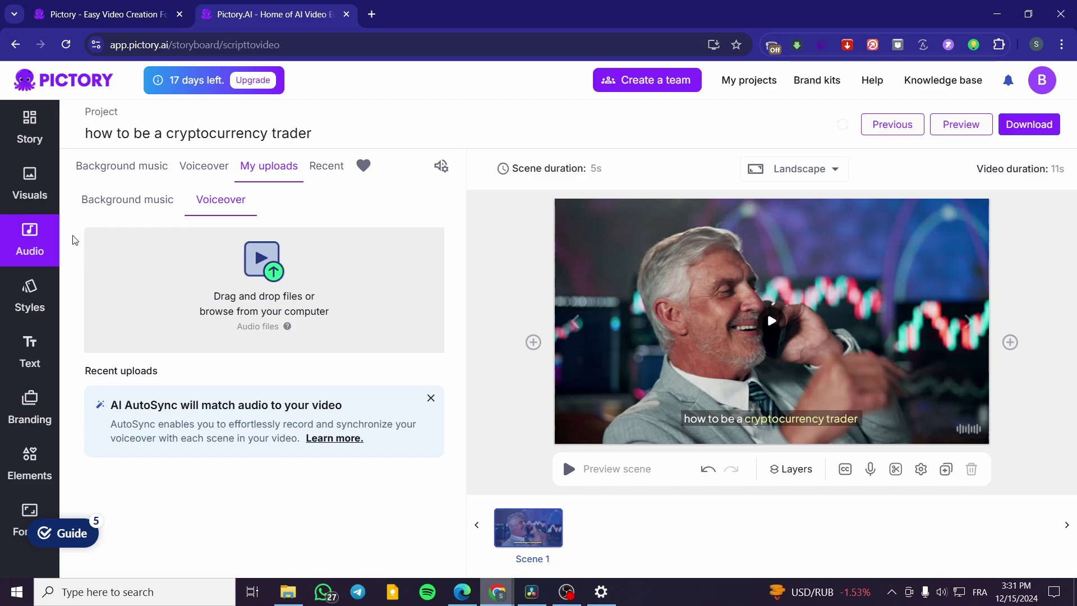
click(204, 166)
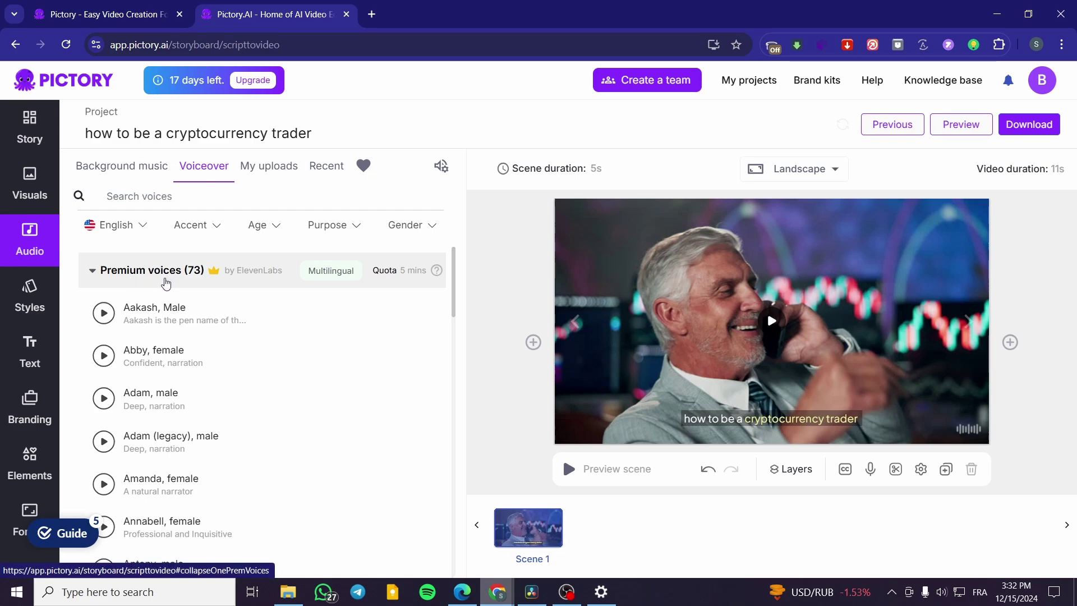
mouse_move(291, 314)
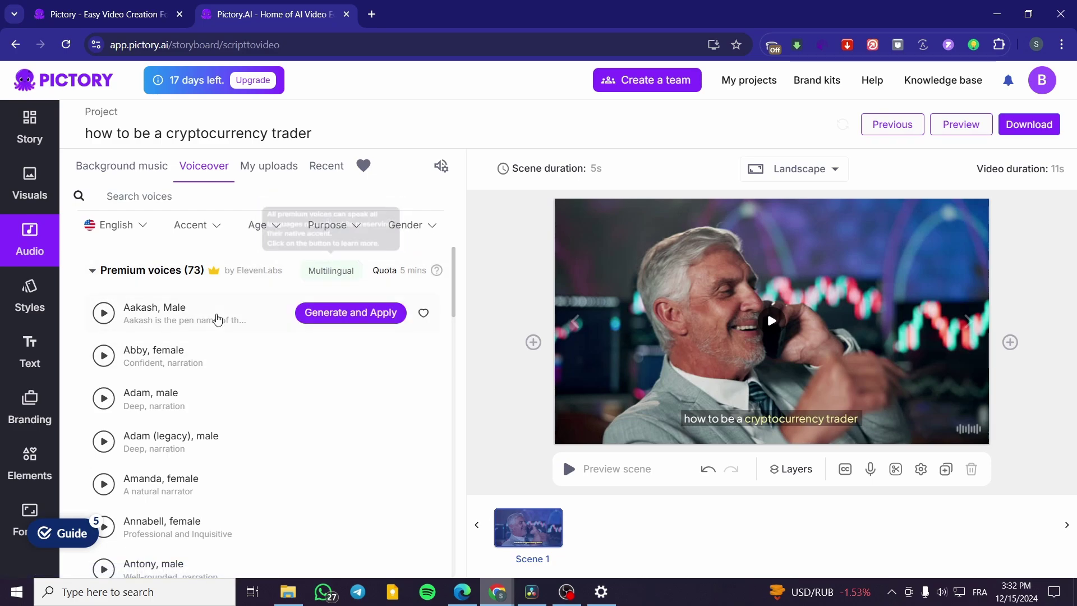
click(26, 203)
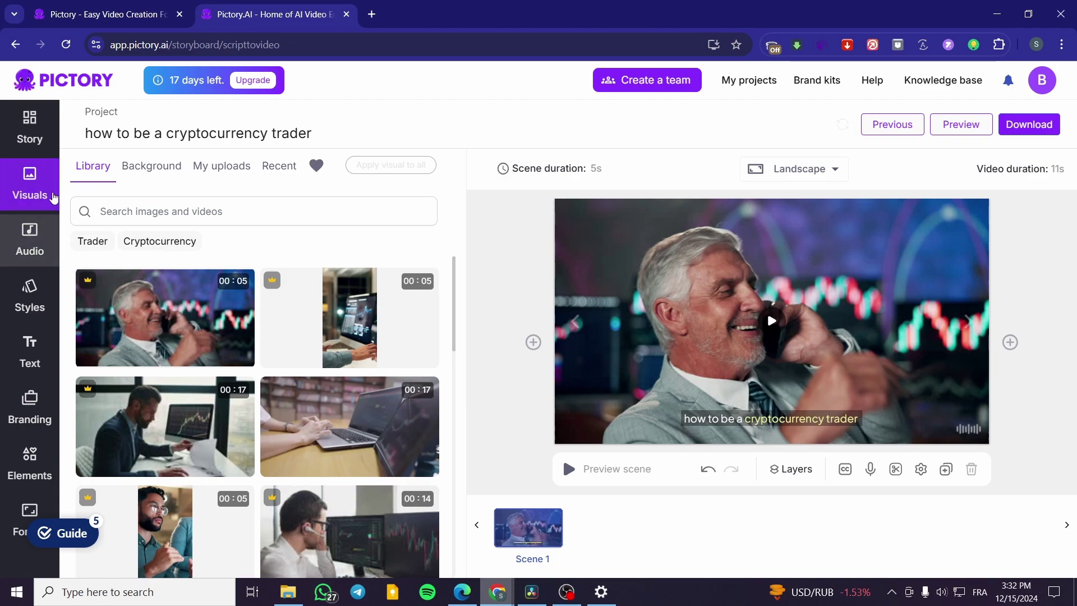
click(29, 132)
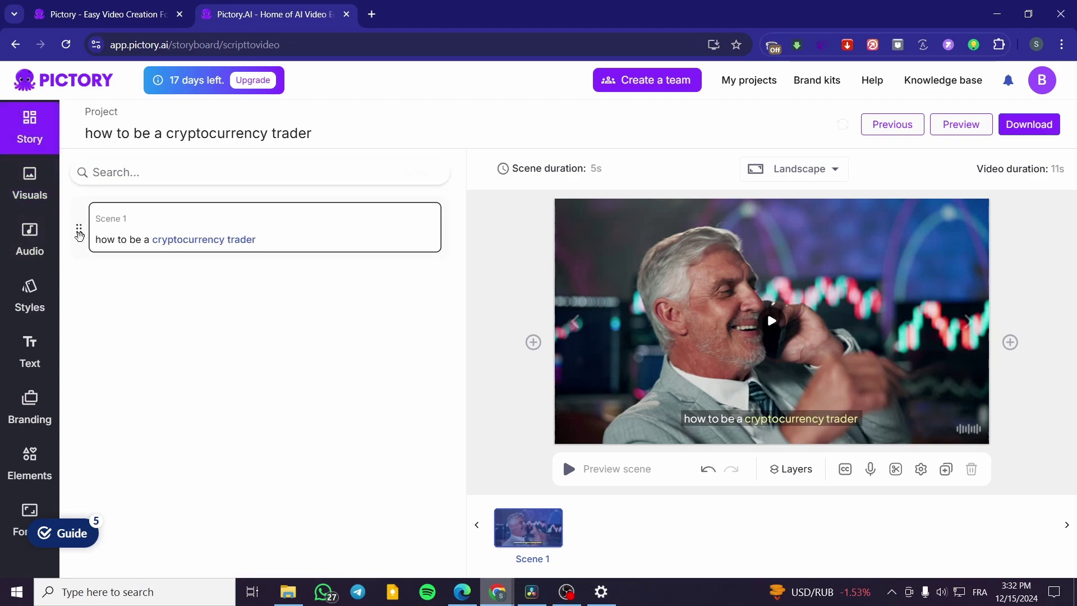
click(33, 239)
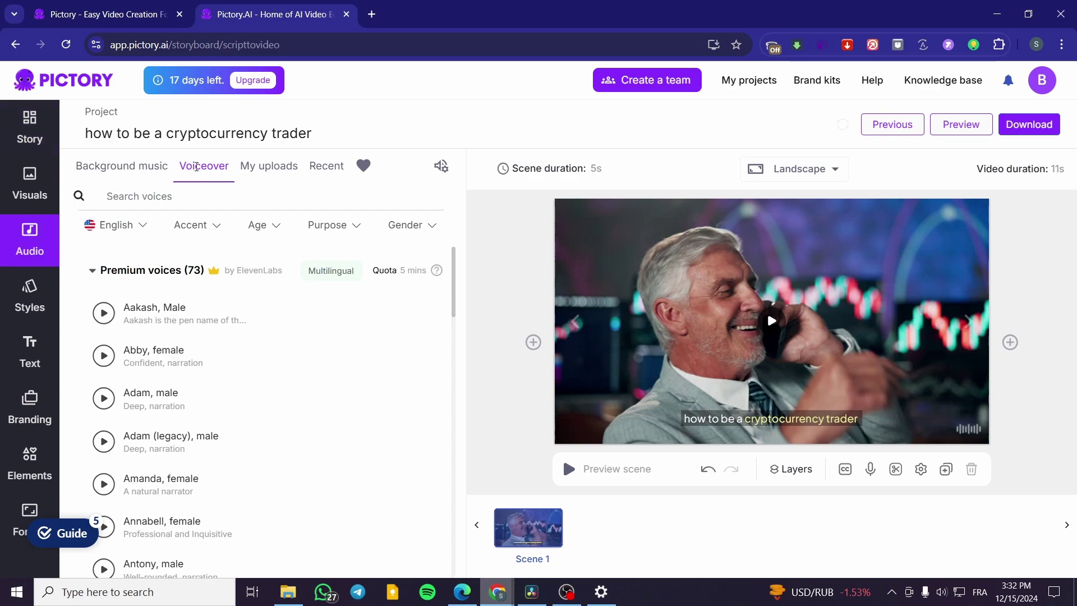
Step: Give the caption the Clean text style, reposition it in the preview, and show the decor text box options
click(49, 295)
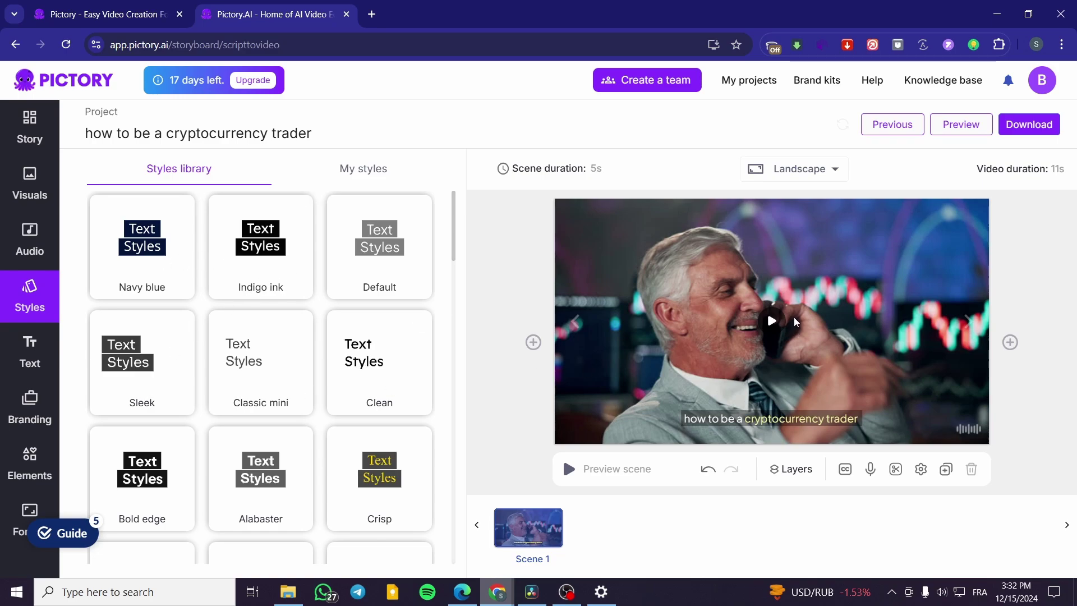
scroll(341, 385, down, 1)
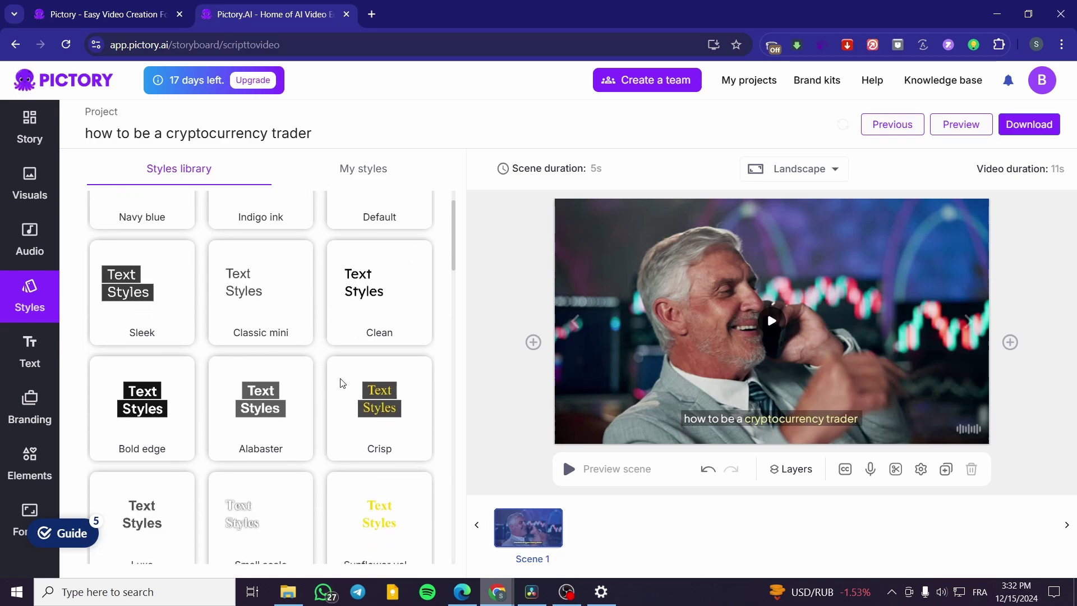
click(387, 303)
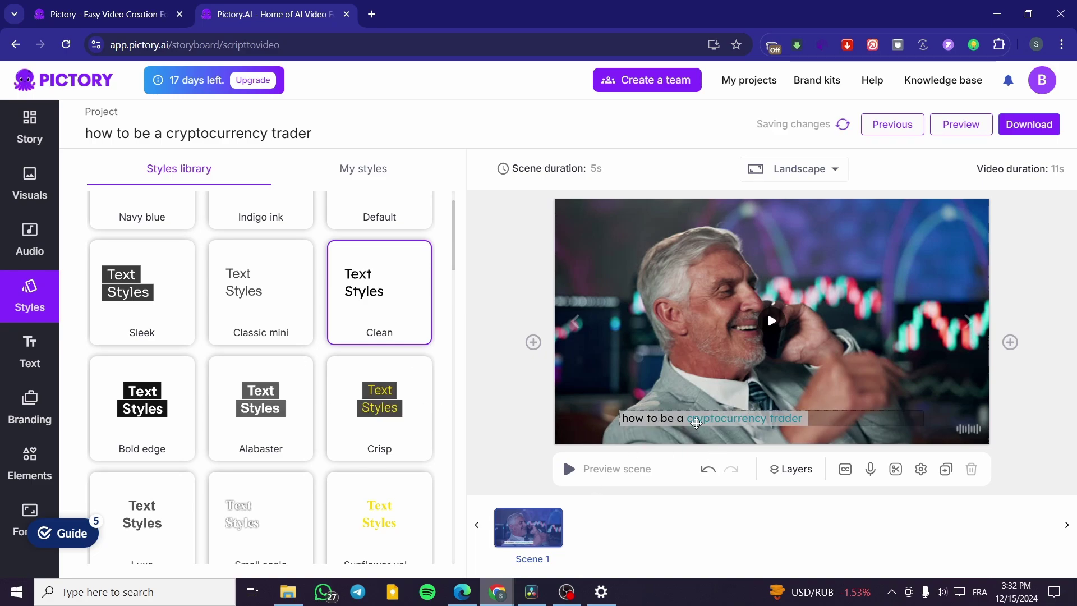
drag(680, 421, 780, 387)
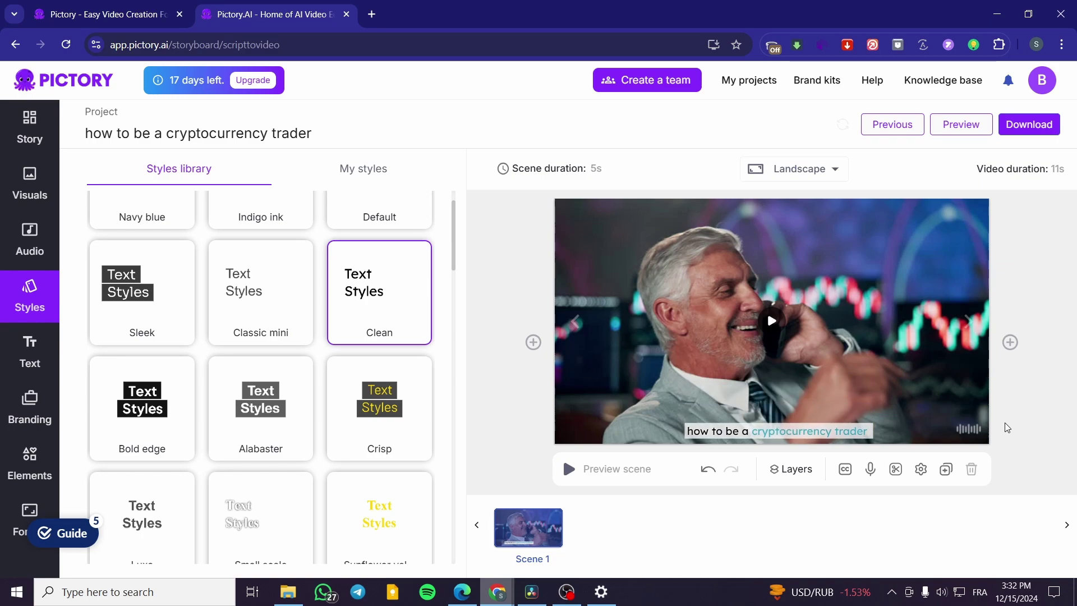
click(40, 359)
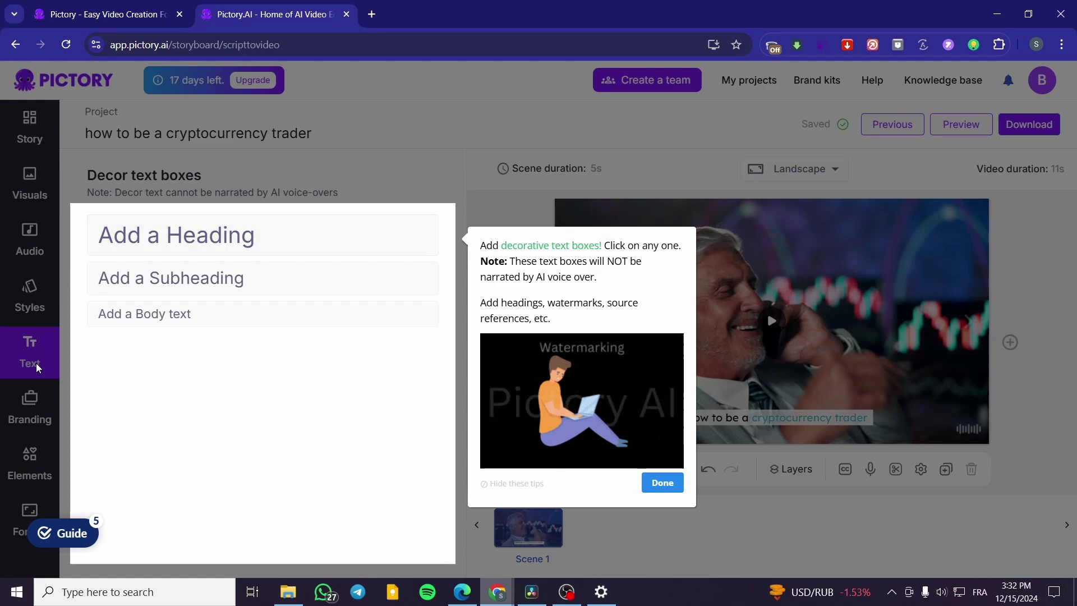
Step: Dismiss the decorative text tips and bring up the Brand Hub branding panel
click(652, 482)
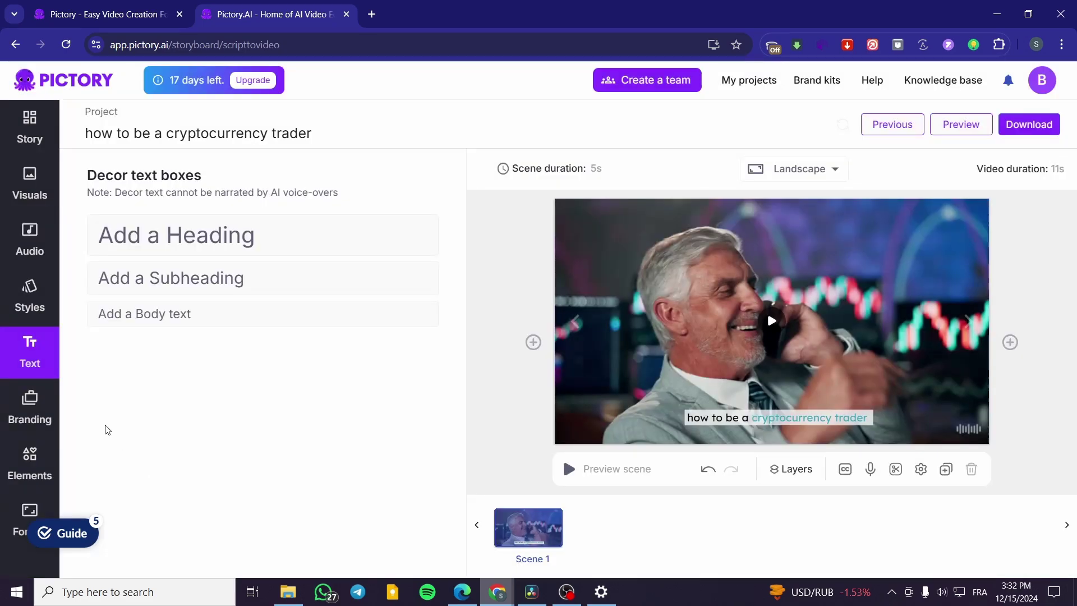
click(34, 412)
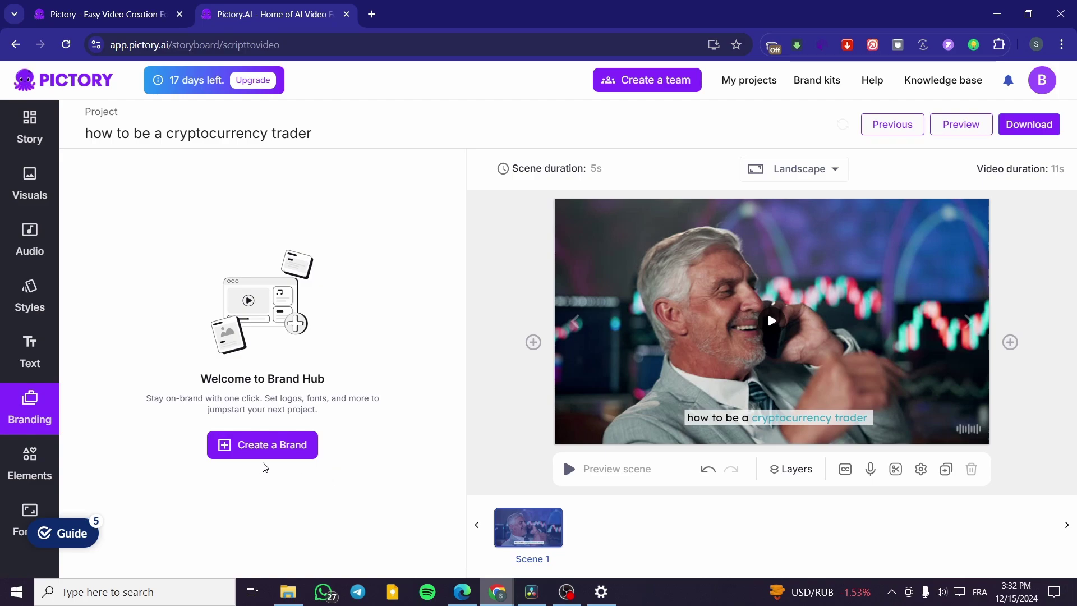
Step: Add a grey quotation-mark element and place it in the scene's top-left corner
click(25, 465)
scroll(275, 407, down, 3)
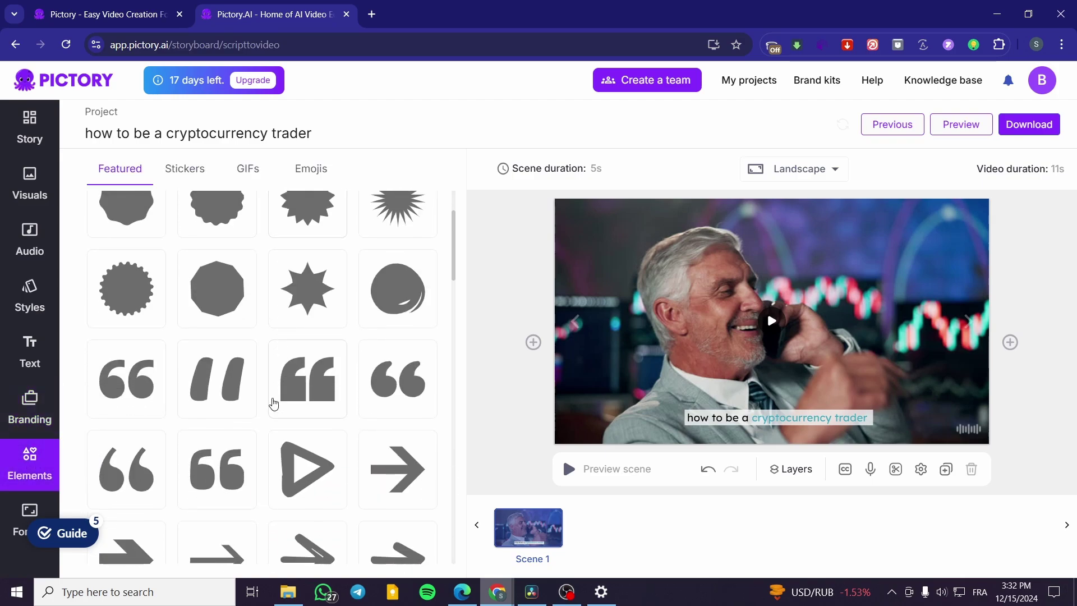
scroll(274, 404, up, 3)
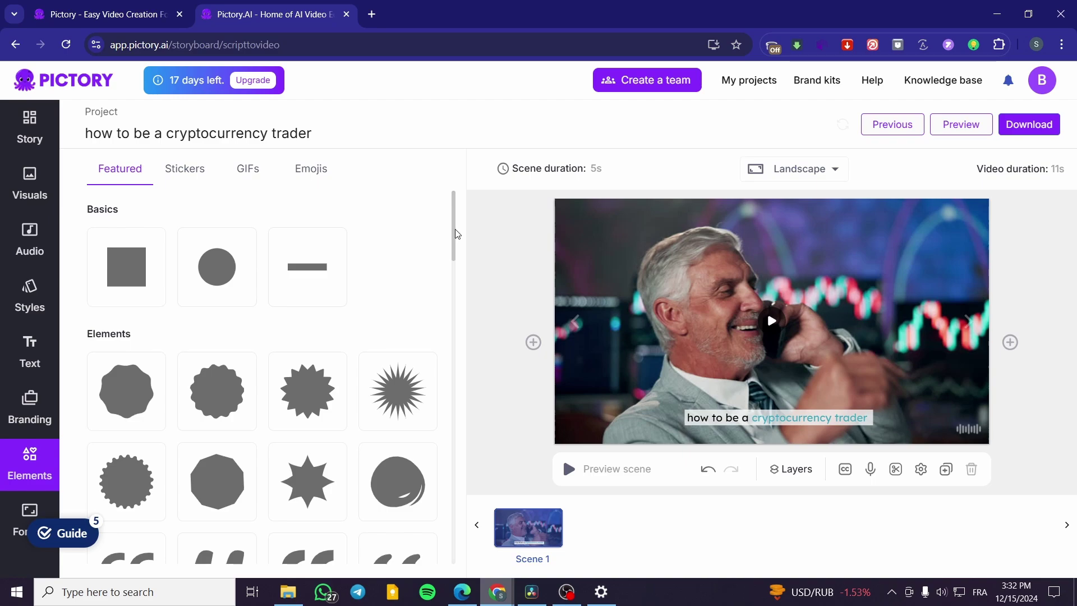
drag(456, 234, 452, 195)
scroll(296, 431, down, 3)
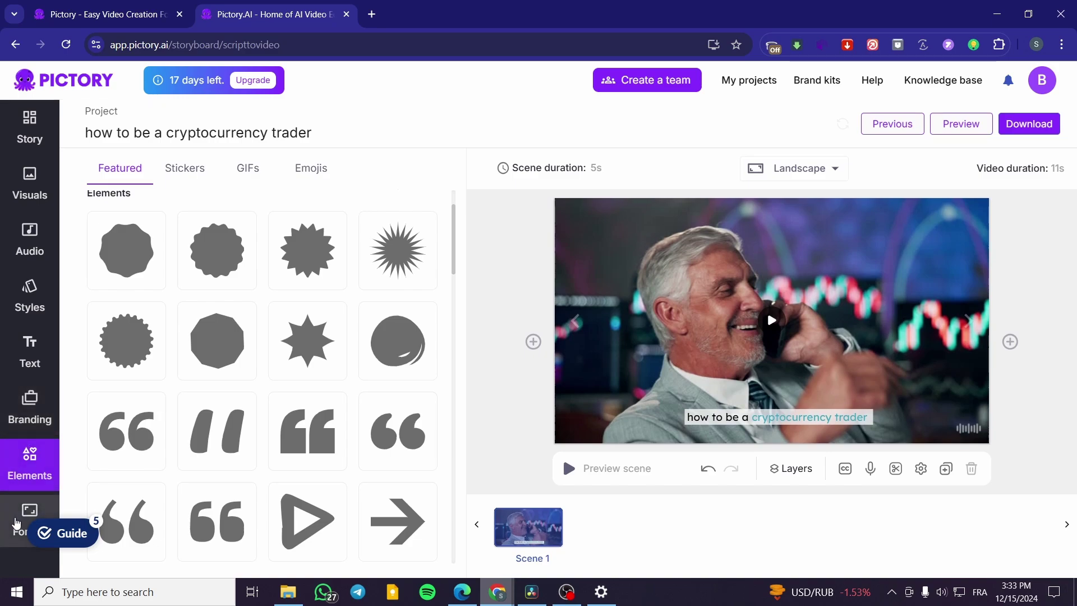
click(294, 443)
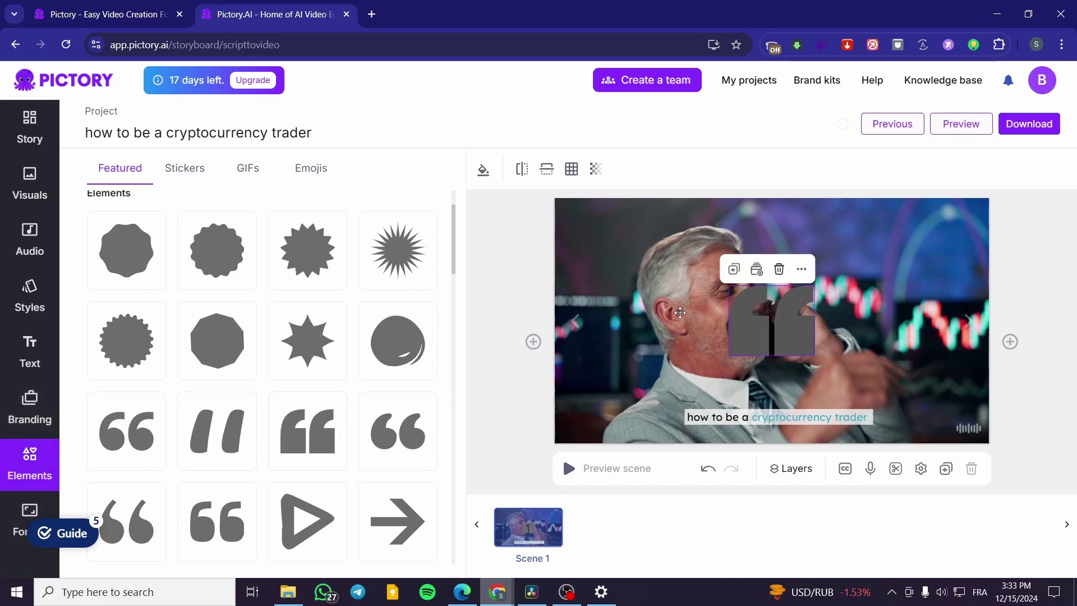
drag(680, 312, 662, 296)
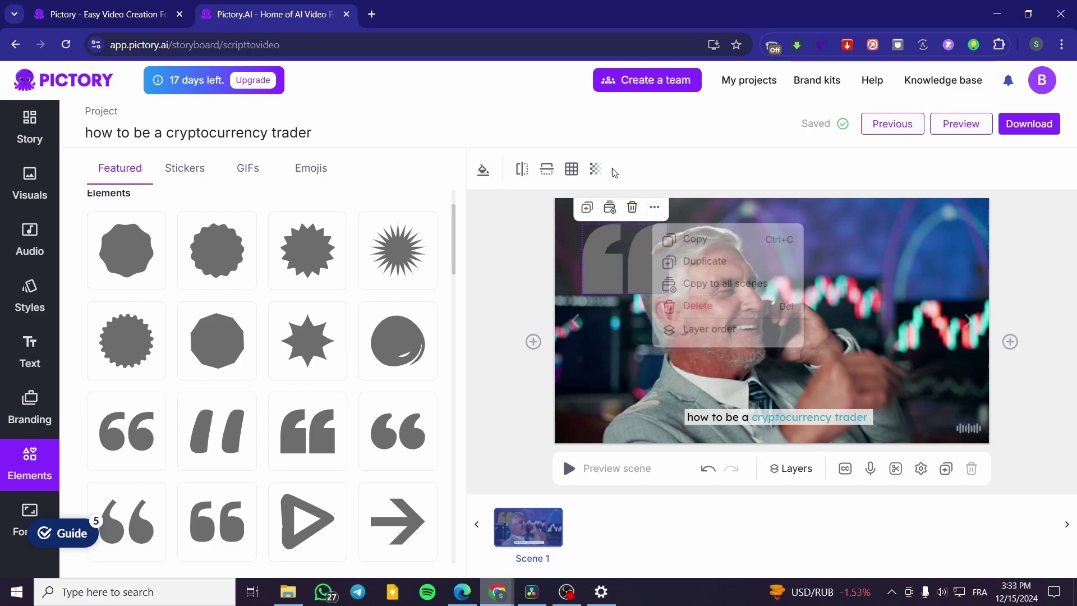
click(25, 511)
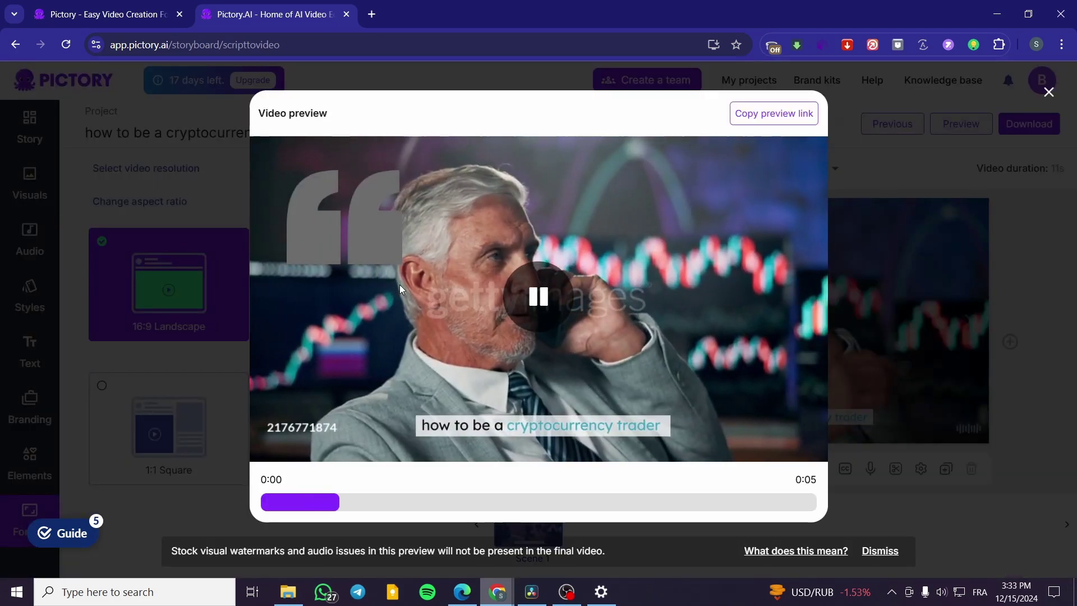
Step: Close the video preview and return to Scene 1's script in the Story panel
key(Escape)
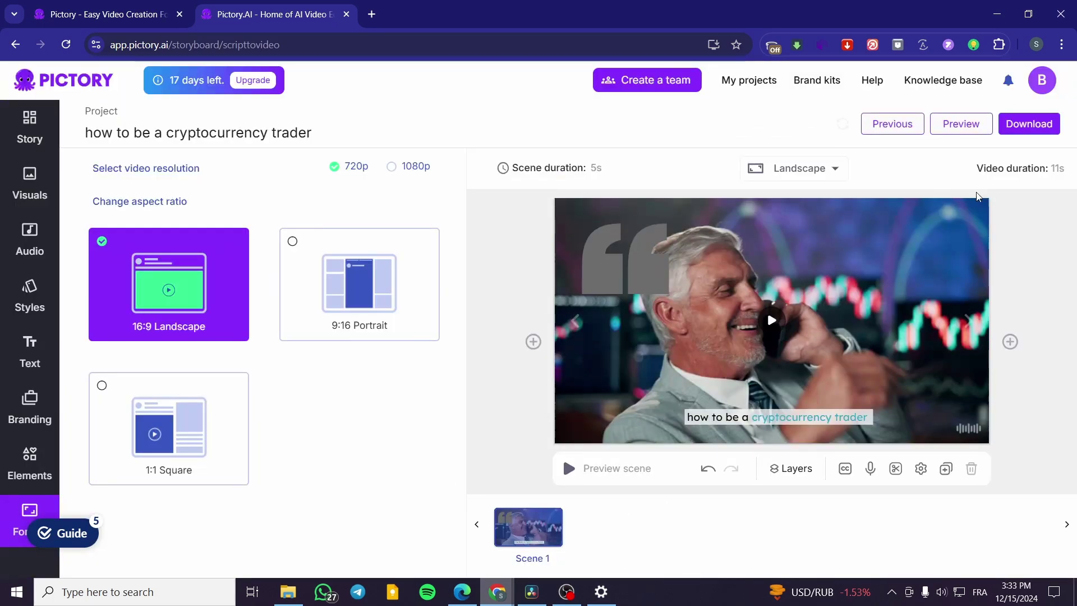
click(34, 137)
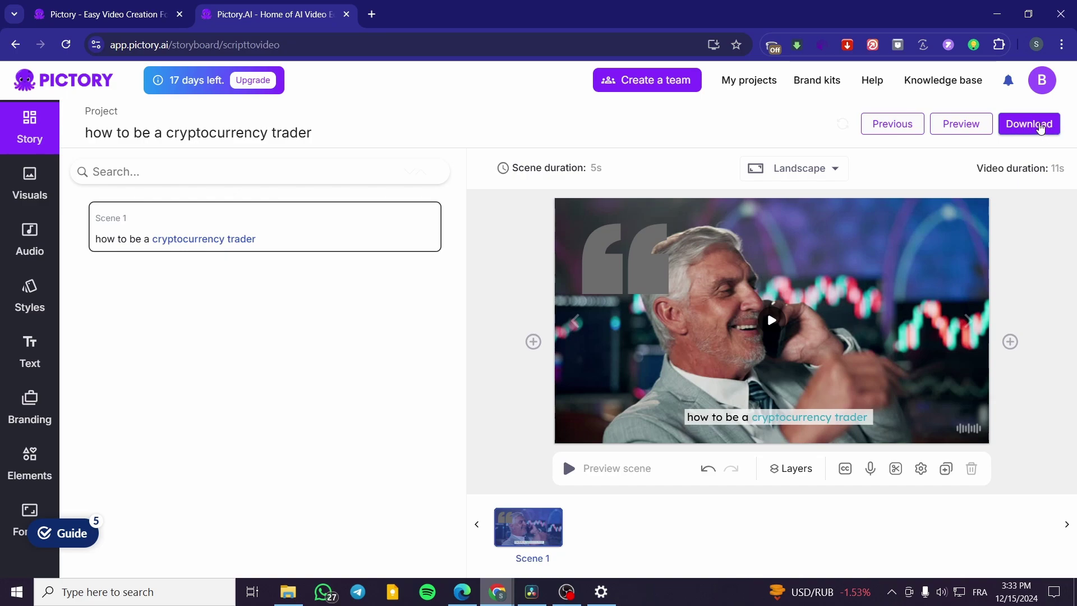
Step: Start a URL-to-video project from the Pictory home page, then switch to the keto diet article
click(51, 84)
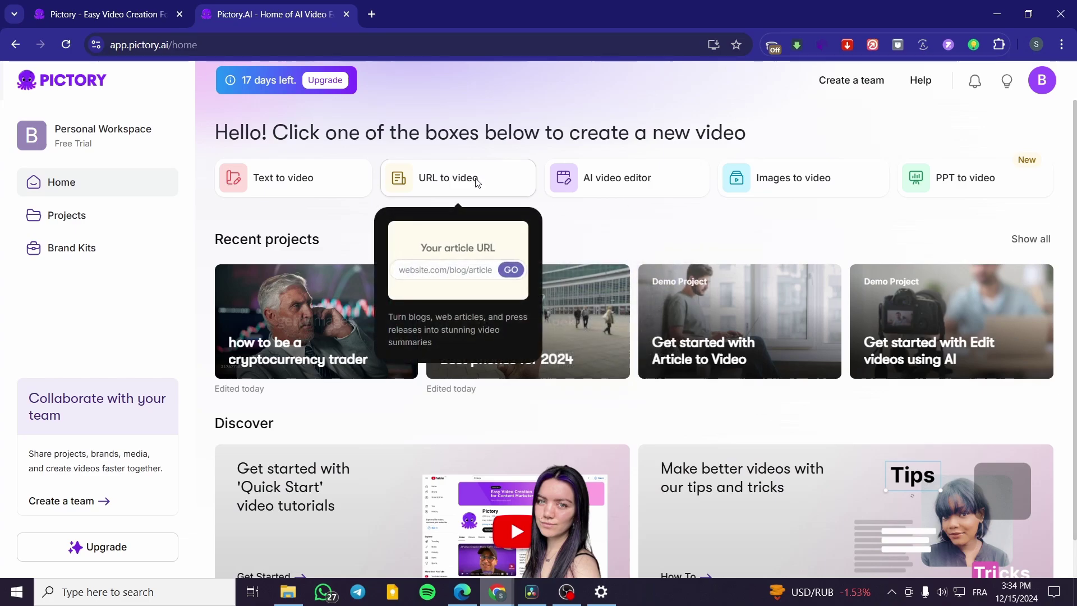
click(476, 183)
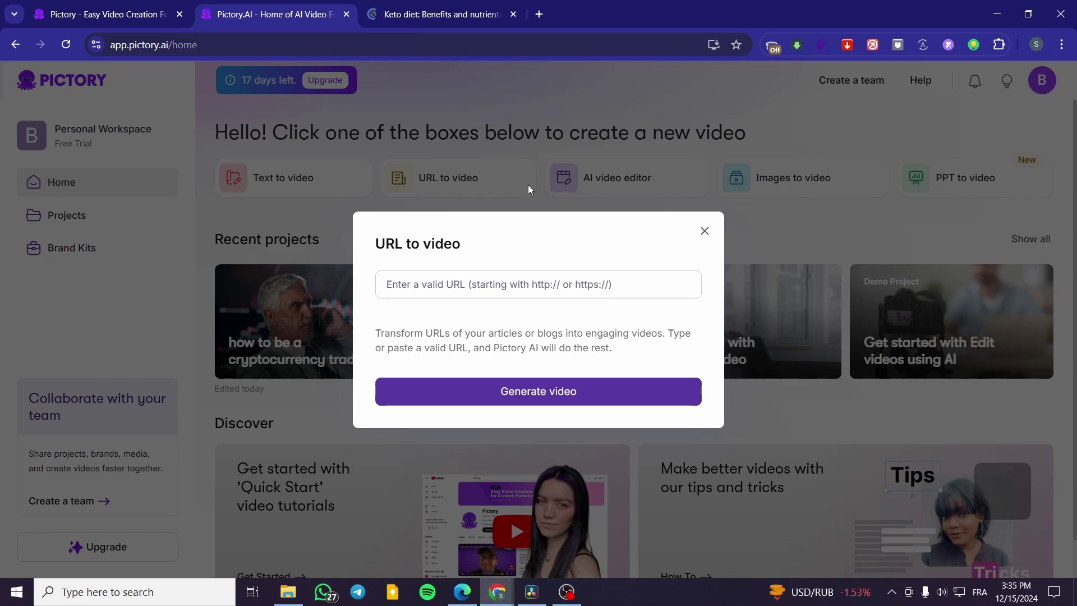
click(442, 19)
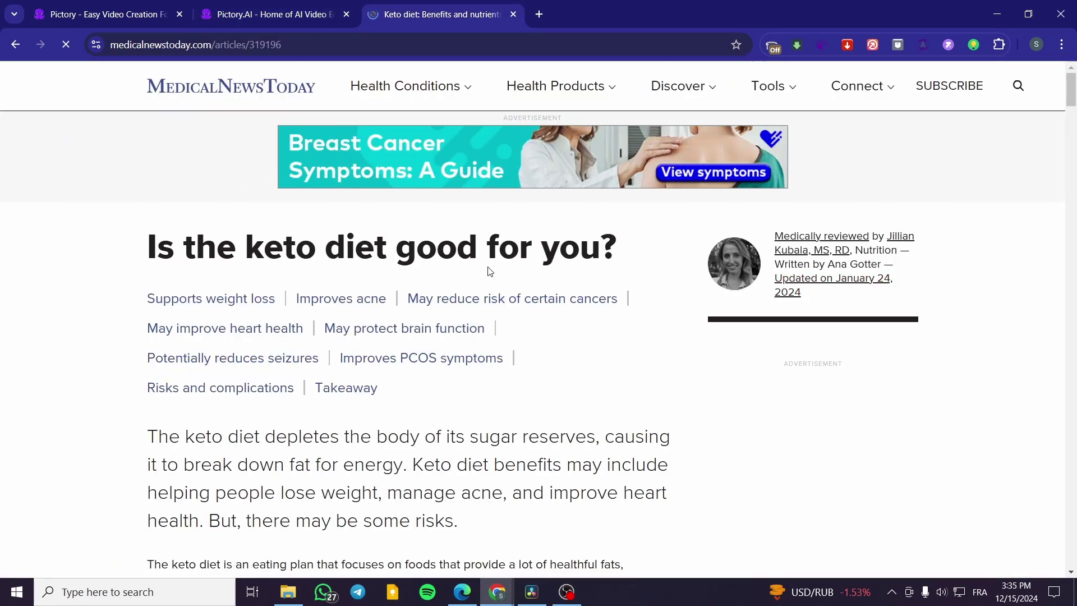
Step: Copy the keto article's web address and return to Pictory's URL to video dialog
scroll(393, 250, down, 5)
scroll(279, 243, up, 5)
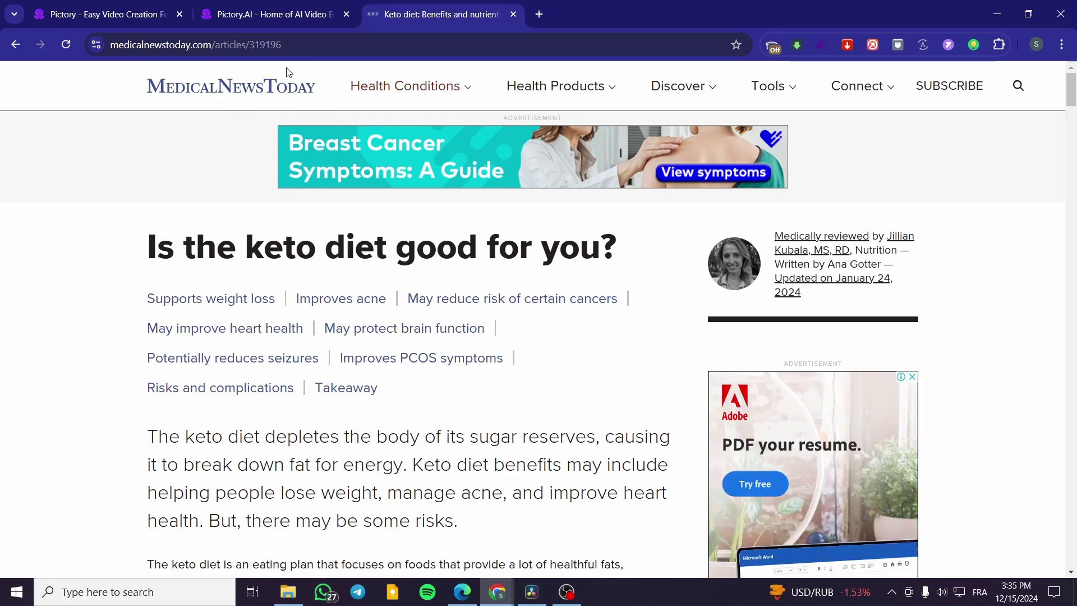
click(305, 50)
key(ctrl+c)
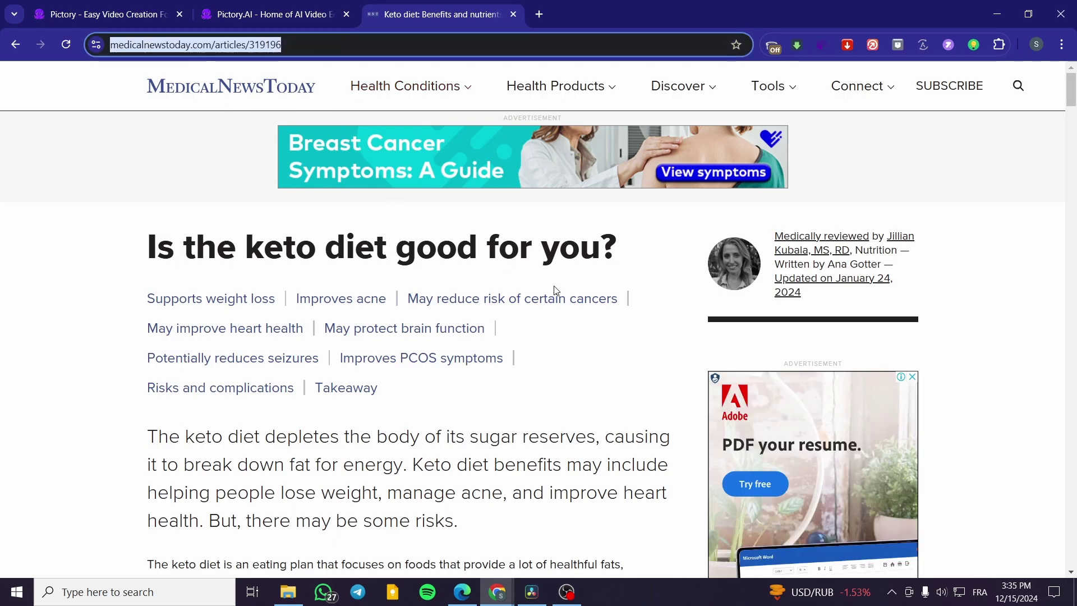
scroll(528, 269, down, 15)
scroll(415, 281, down, 8)
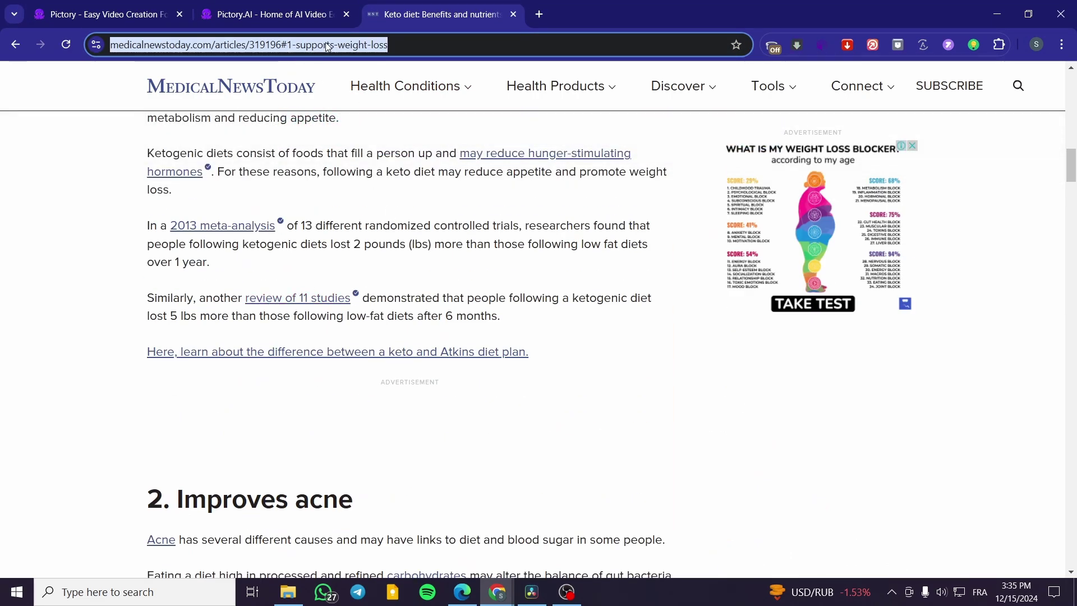
click(381, 86)
scroll(315, 372, up, 20)
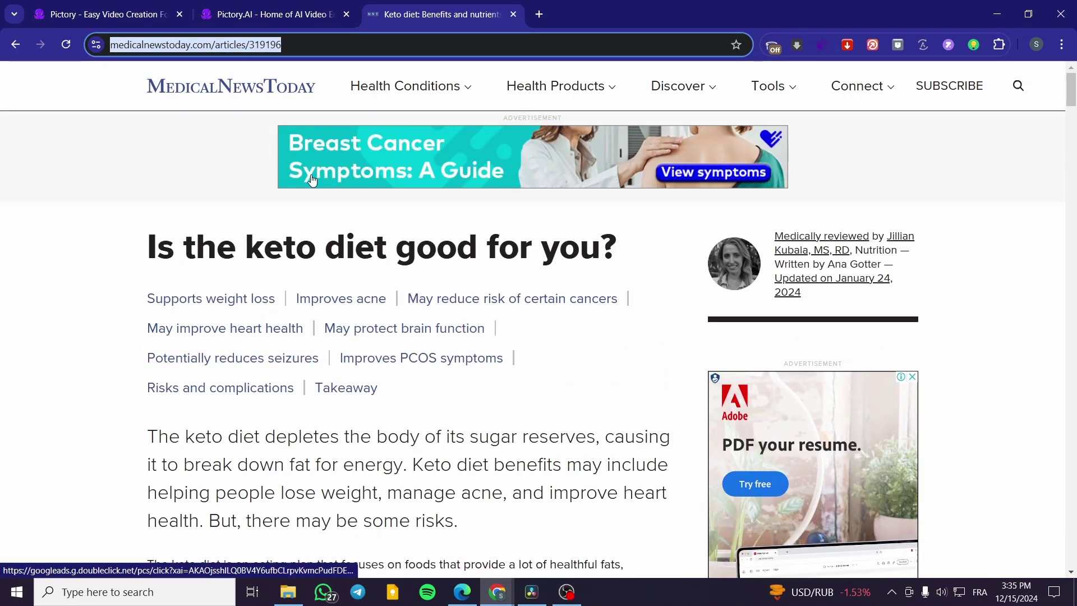
click(275, 14)
Step: Paste the medicalnewstoday keto article URL and generate a video from it
click(437, 278)
key(ctrl+v)
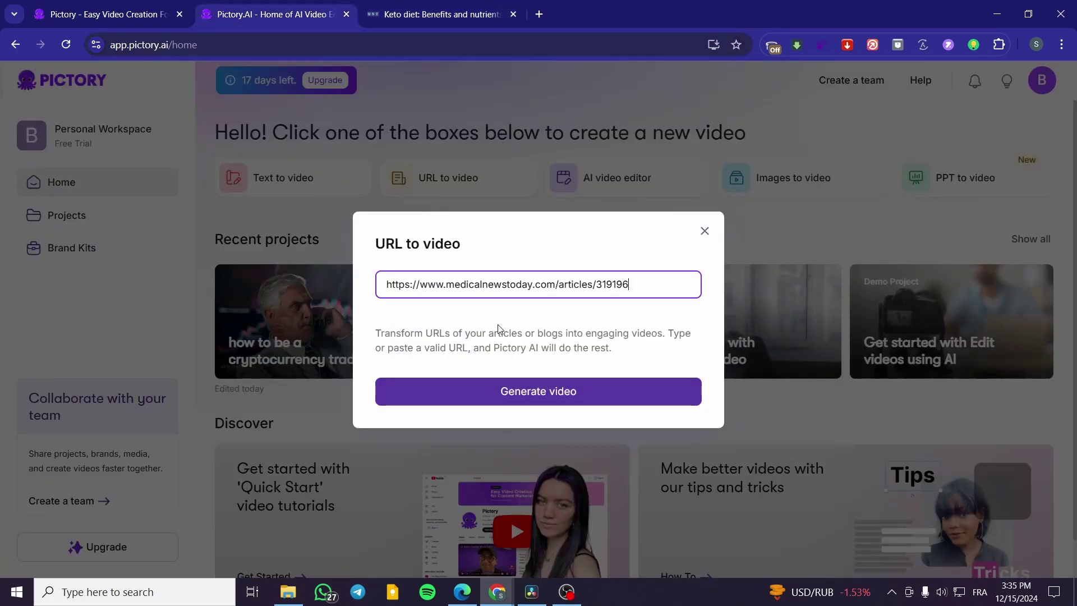
click(548, 392)
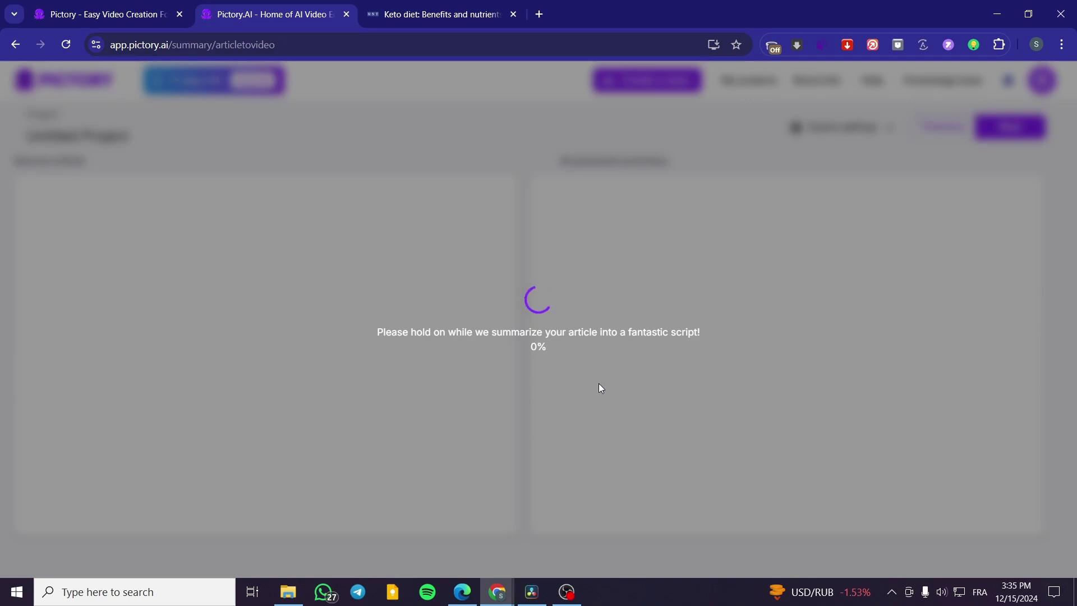
Step: Glance over the keto article, then return to Pictory to check summarizing progress
click(476, 7)
scroll(561, 272, down, 10)
scroll(446, 348, down, 20)
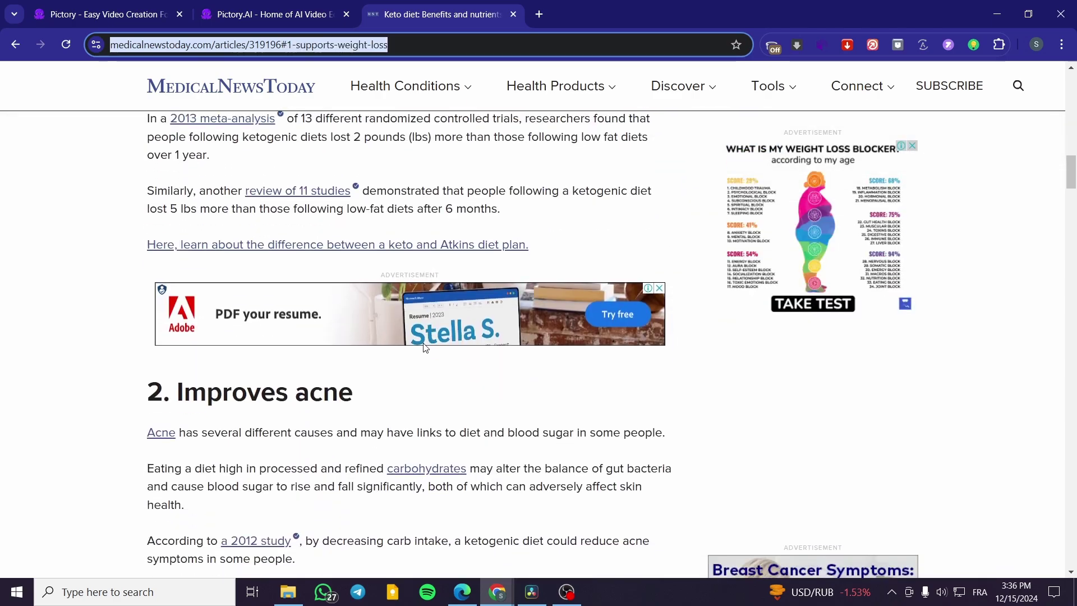
click(270, 14)
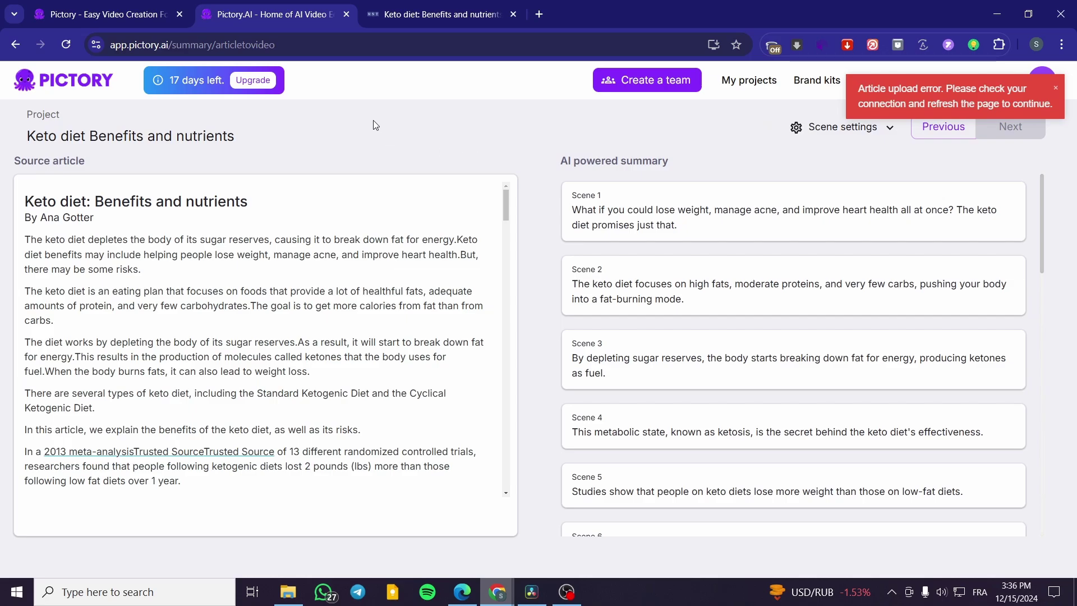
Step: Scroll the keto AI-powered summary and compare it against the source article
scroll(135, 224, down, 10)
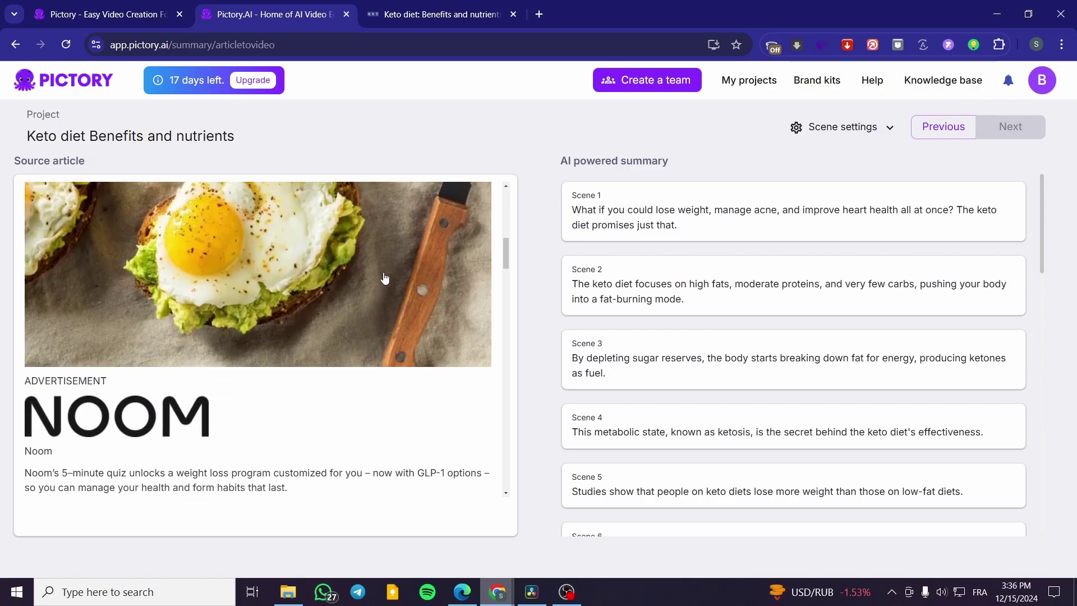
drag(503, 255, 520, 188)
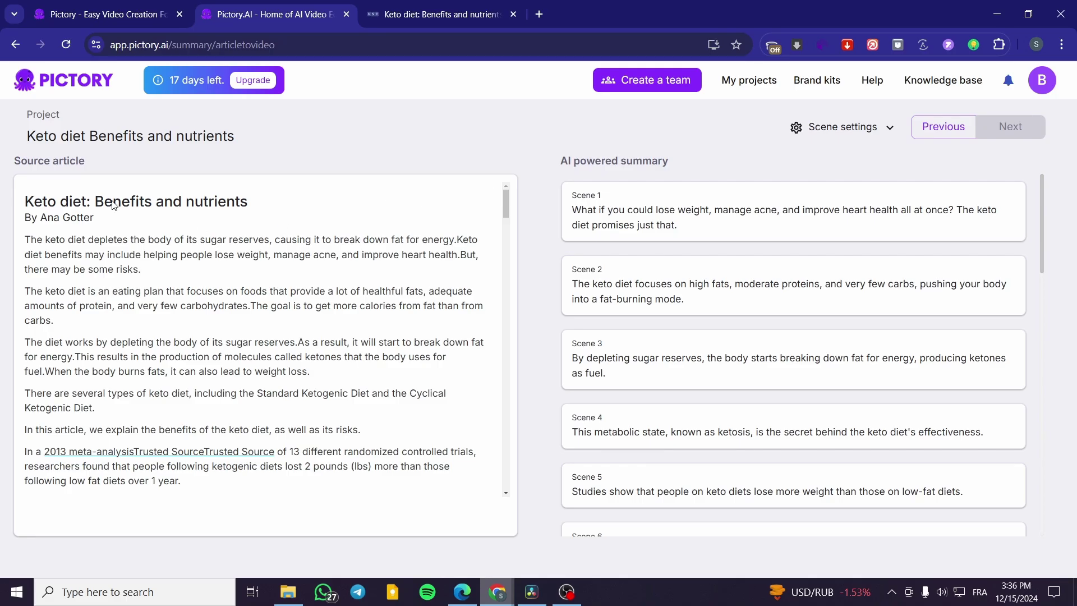
scroll(181, 341, down, 5)
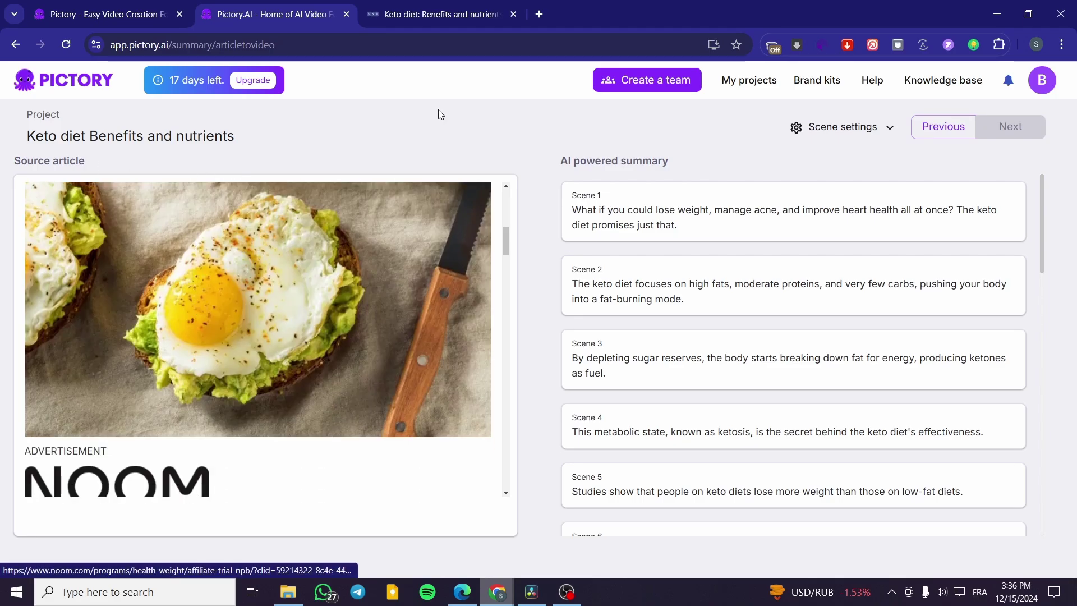
click(440, 14)
scroll(539, 275, down, 10)
scroll(546, 273, down, 5)
scroll(561, 308, up, 20)
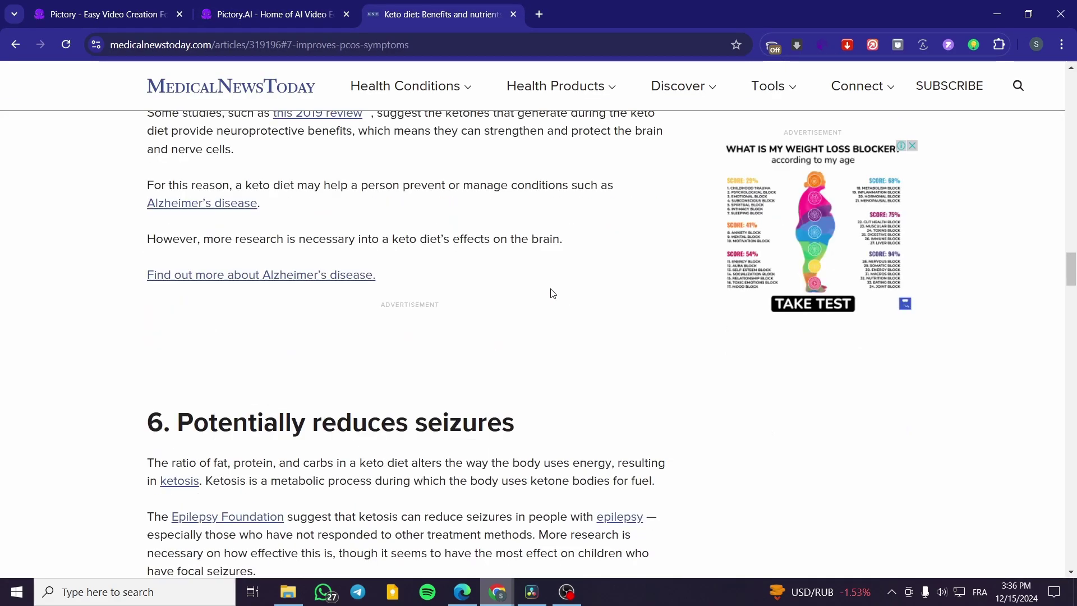
scroll(443, 357, up, 10)
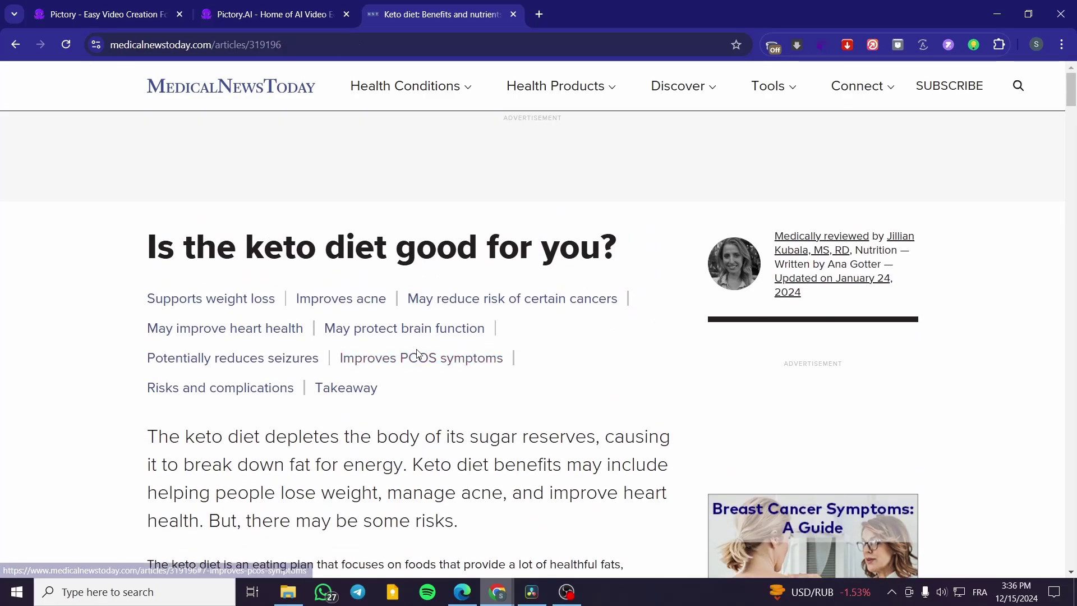
key(ctrl+shift+Tab)
Step: Read further down the summary, briefly selecting then deselecting the article's opening sentence
scroll(349, 335, down, 10)
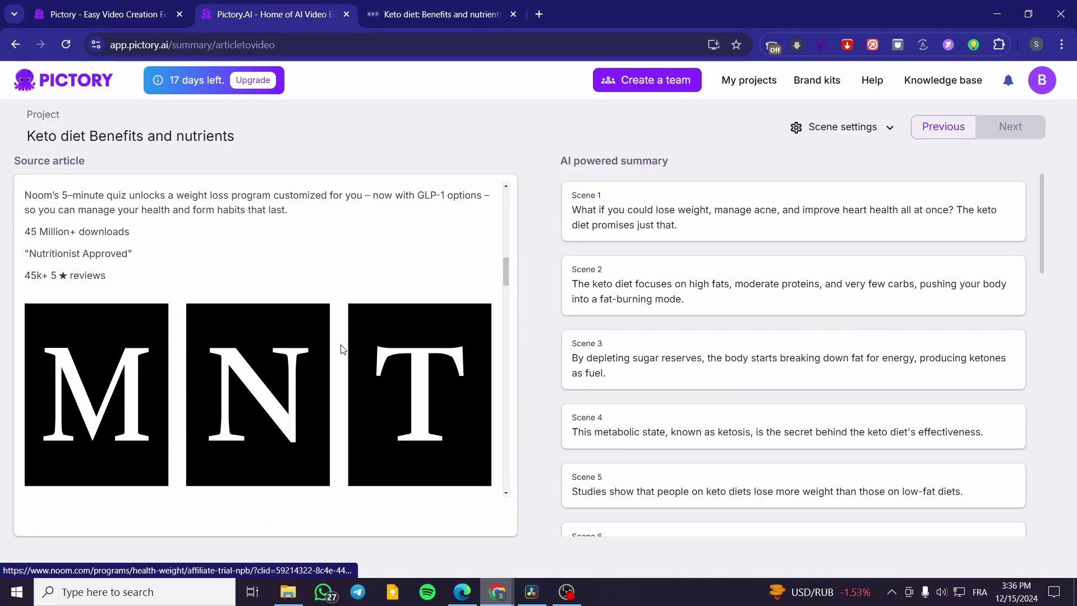
scroll(287, 349, down, 15)
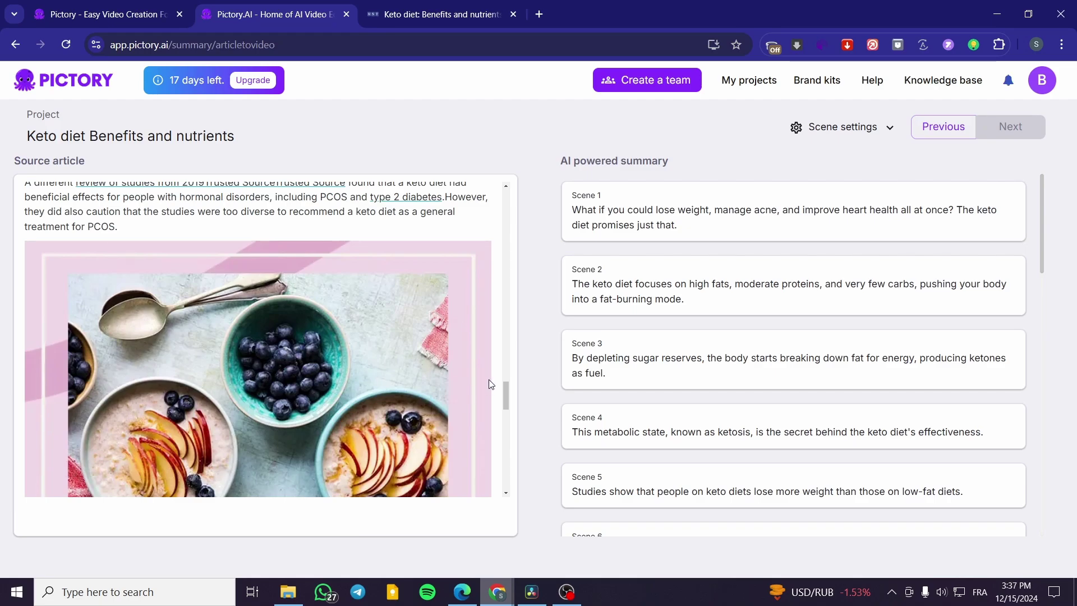
drag(506, 393, 508, 180)
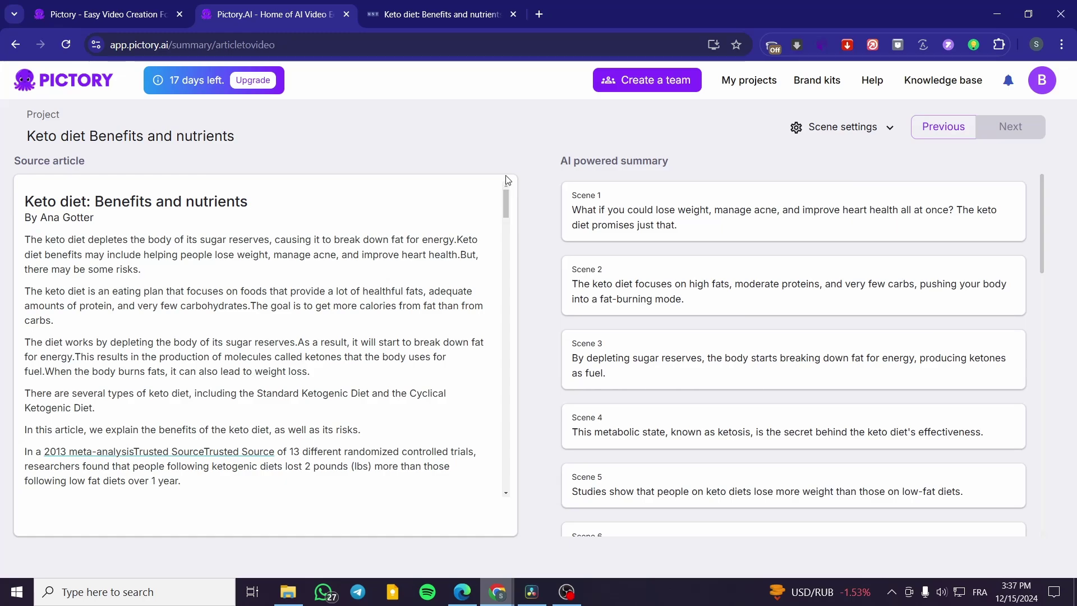
drag(457, 240, 26, 240)
click(28, 241)
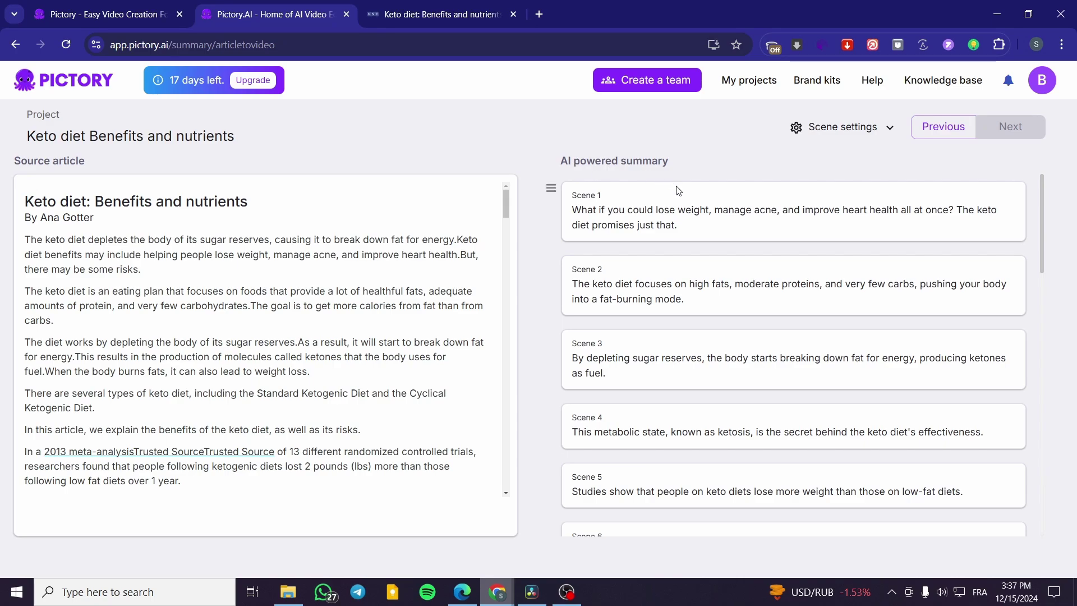
scroll(664, 297, down, 10)
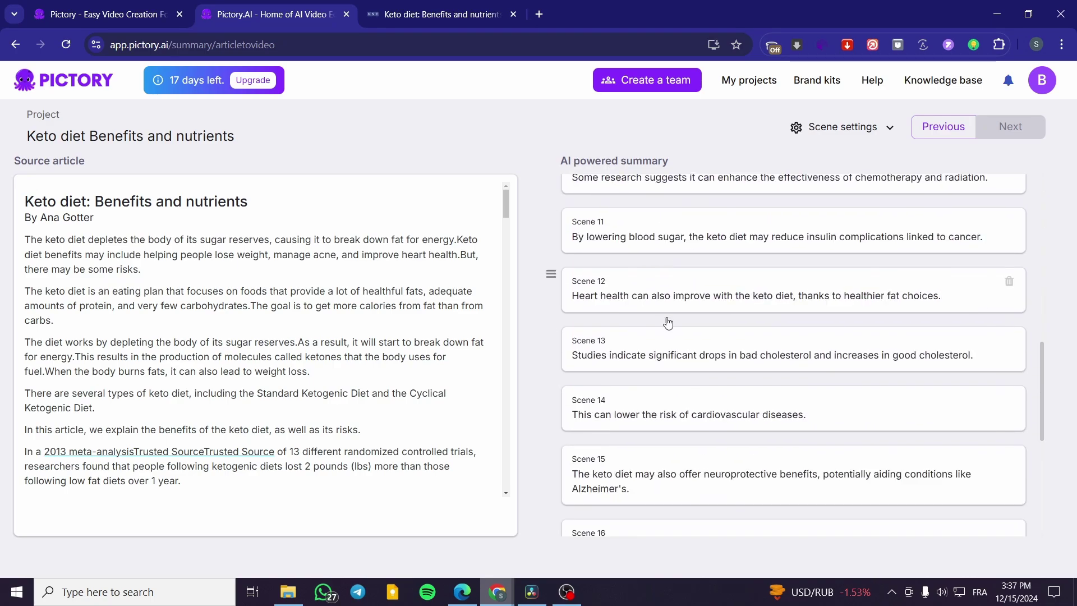
scroll(668, 322, down, 6)
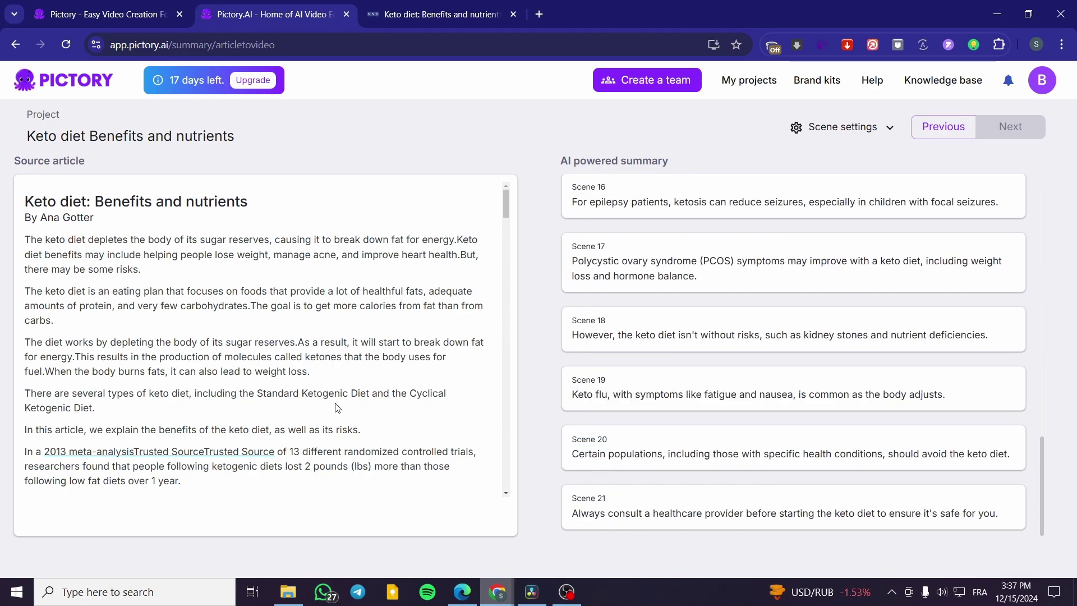
scroll(773, 422, up, 11)
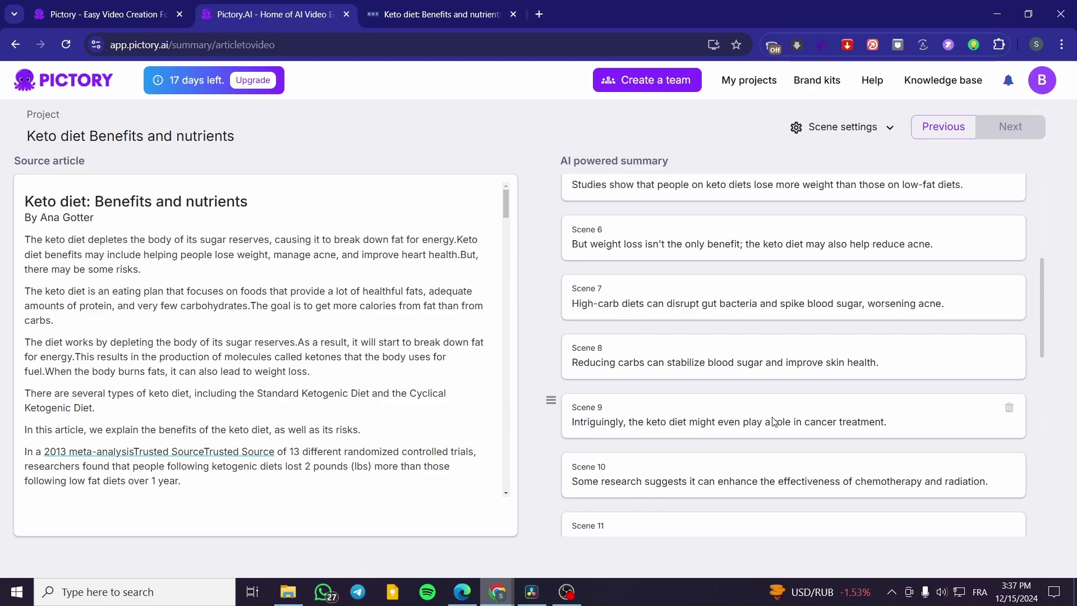
scroll(773, 422, up, 5)
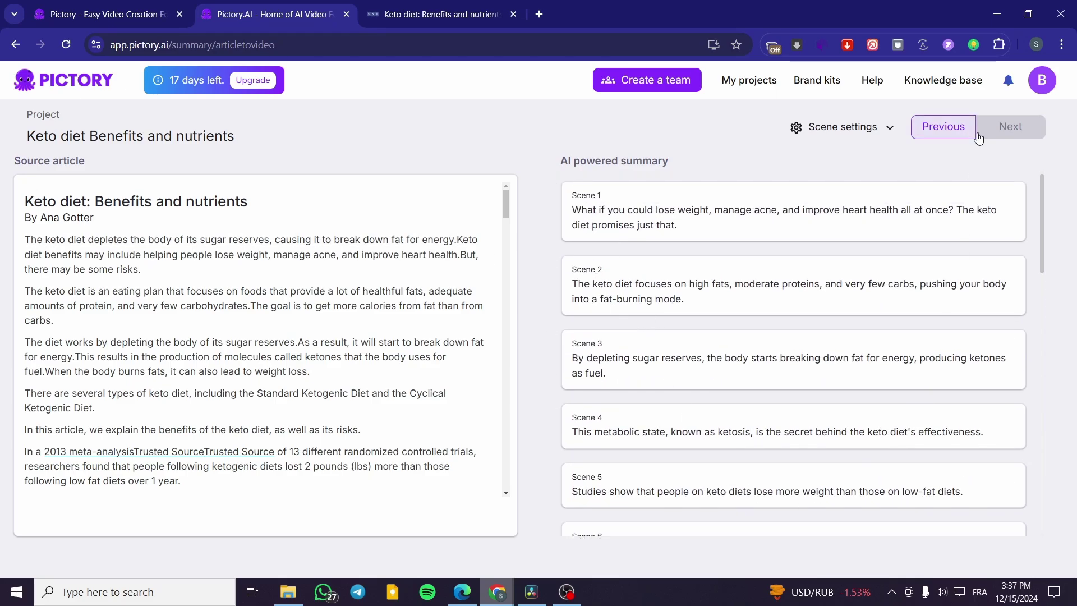
Step: Check the automatic keyword and visual options, then edit Scene 21 and save
click(816, 133)
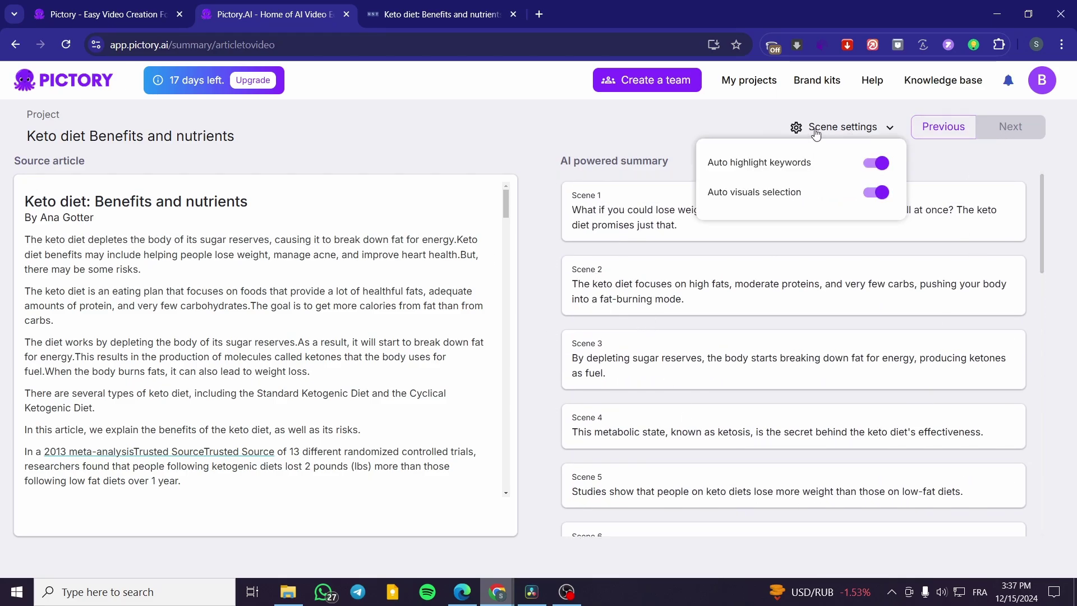
scroll(372, 278, down, 15)
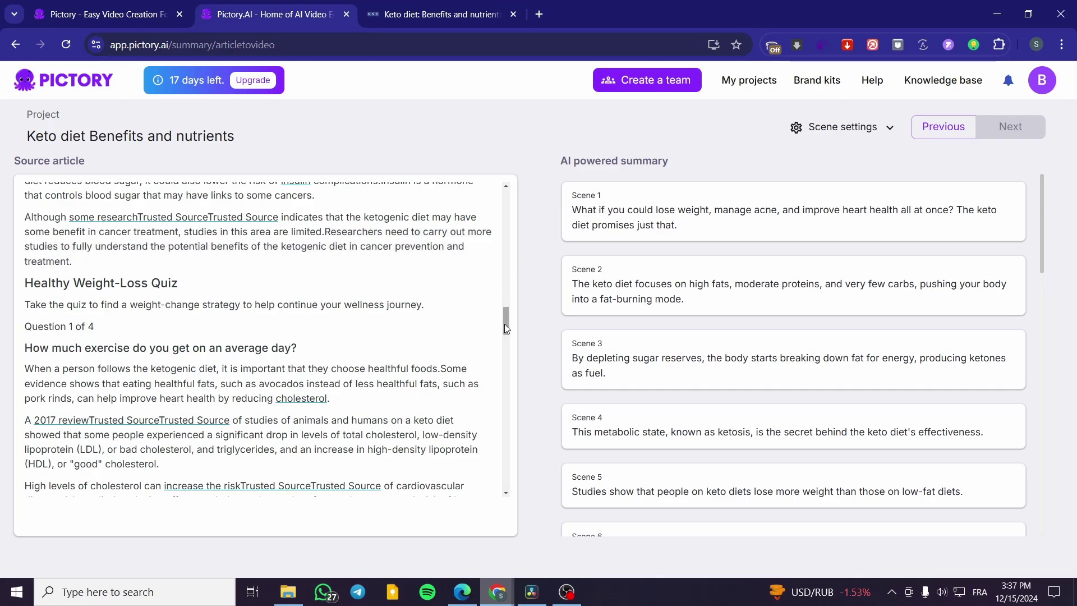
drag(503, 324, 508, 469)
scroll(763, 415, down, 10)
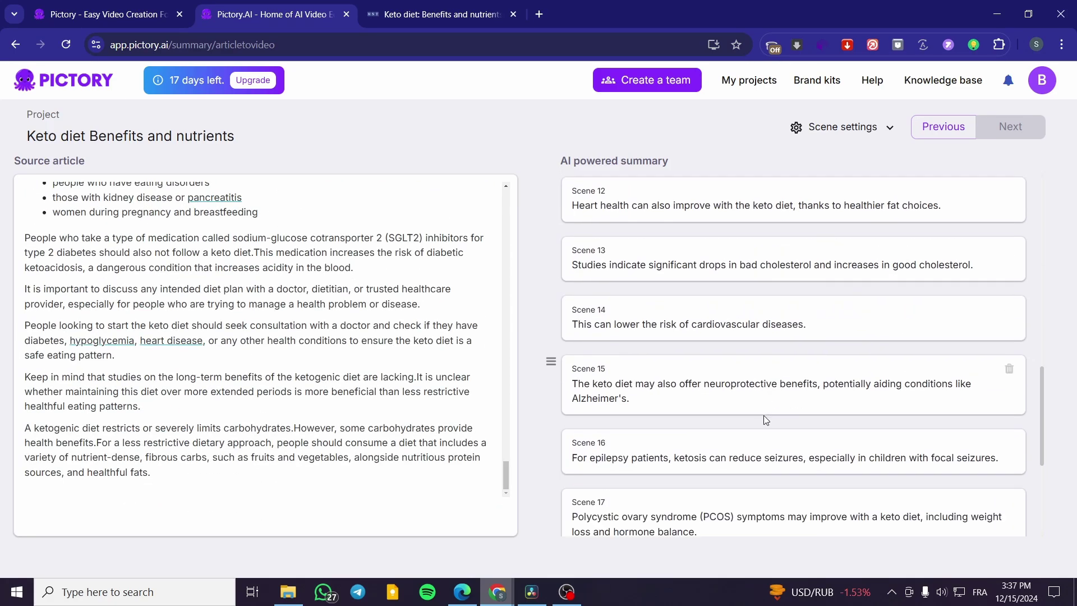
scroll(763, 418, down, 5)
click(766, 515)
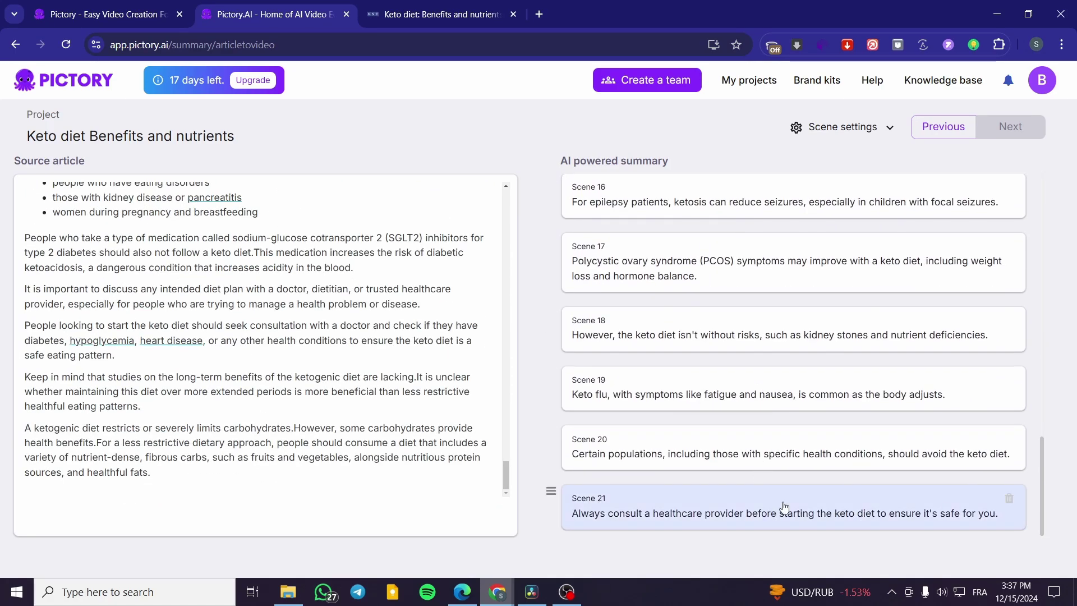
click(1011, 127)
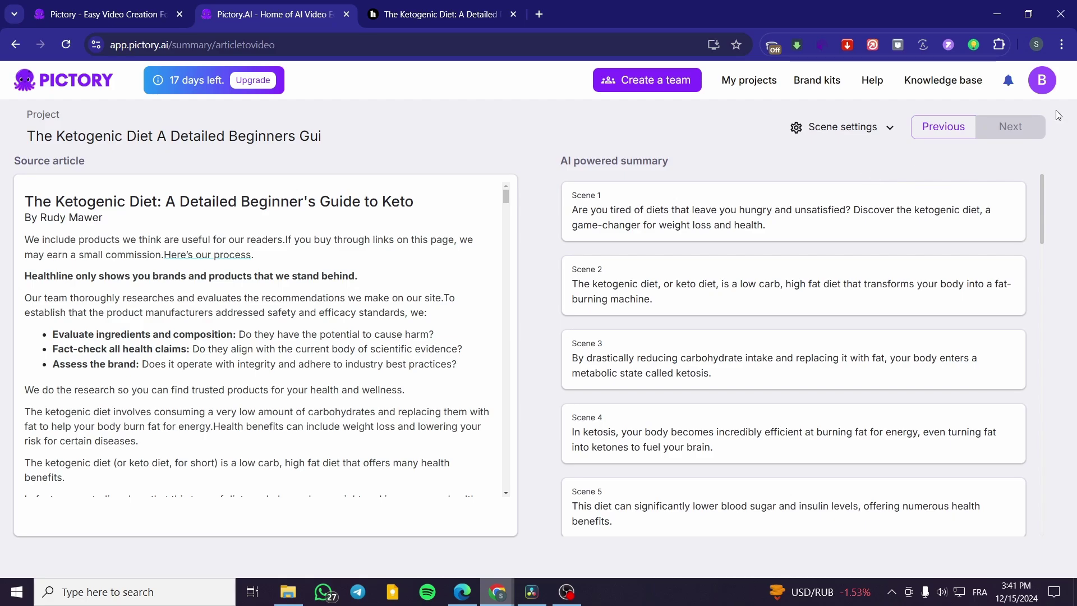
Step: Scroll the Ketogenic Diet summary down to Scene 32 and back, checking Scene 16's text
scroll(1007, 268, down, 9)
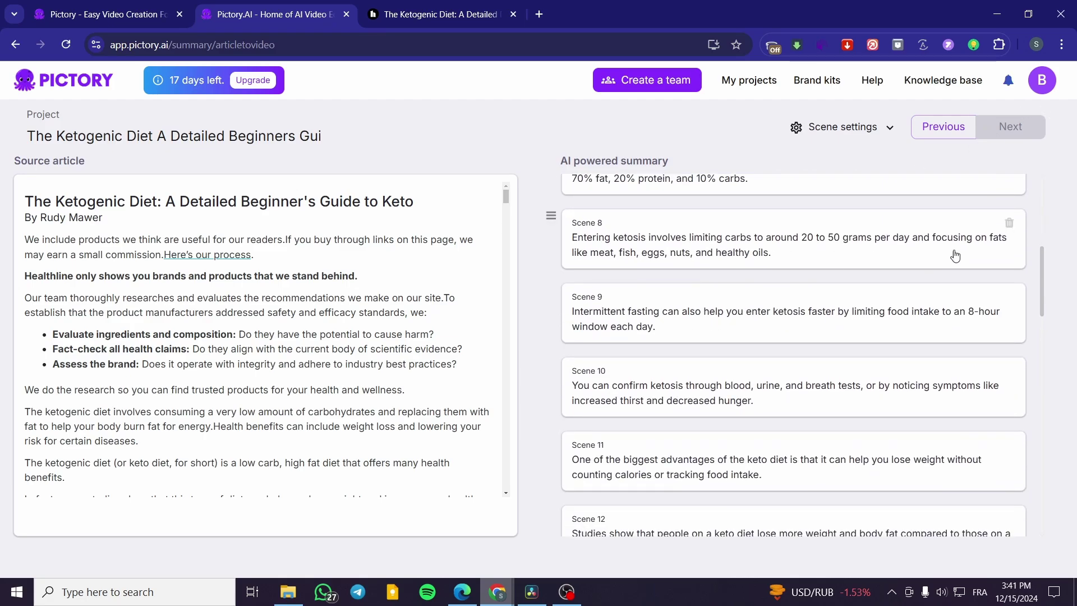
drag(1042, 259, 1039, 509)
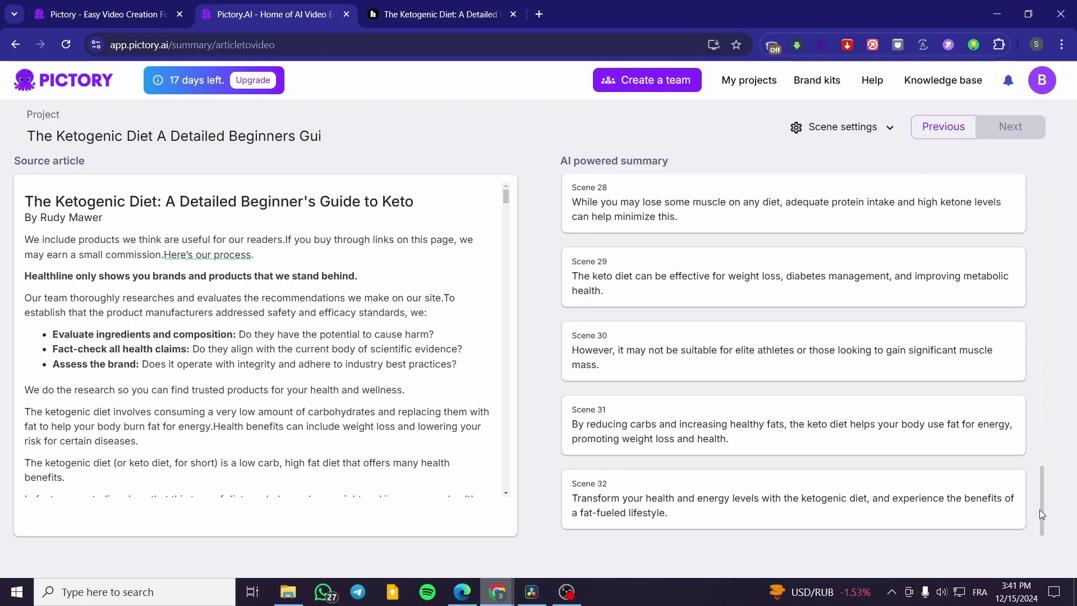
scroll(845, 445, up, 15)
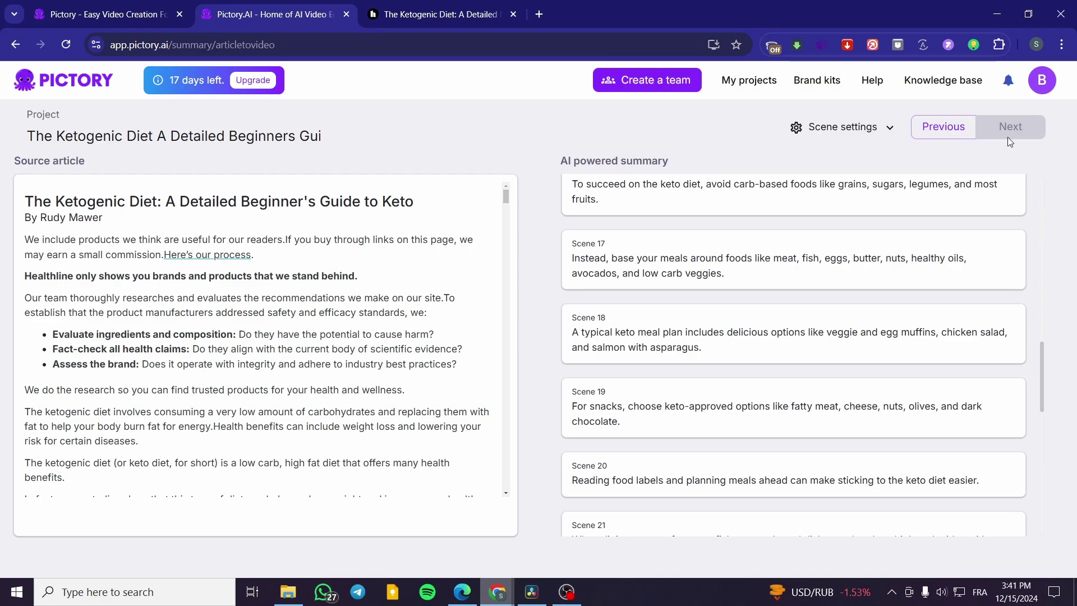
click(962, 204)
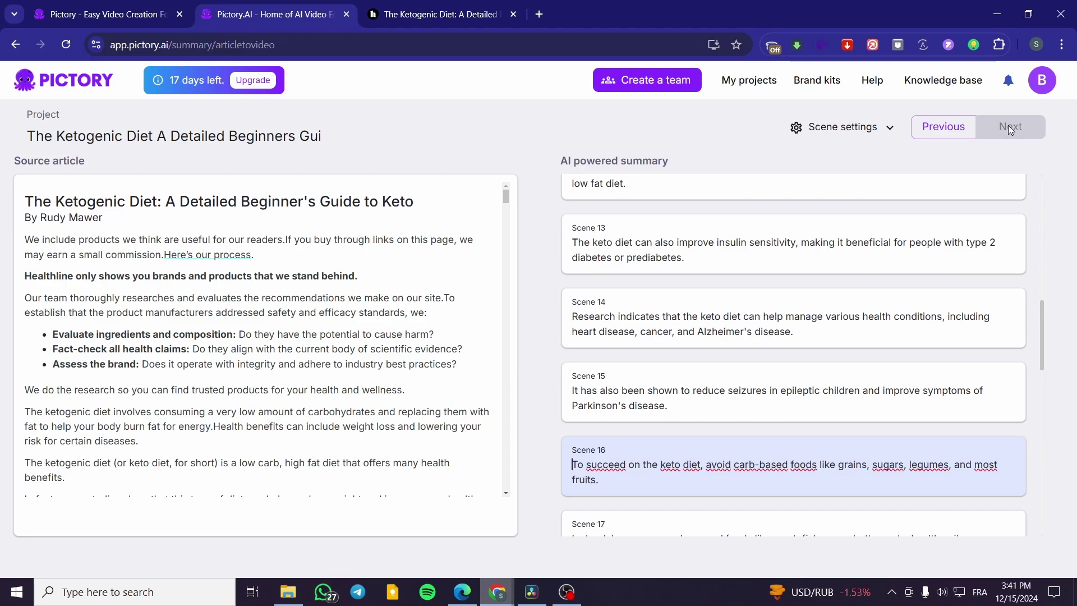
scroll(844, 351, up, 12)
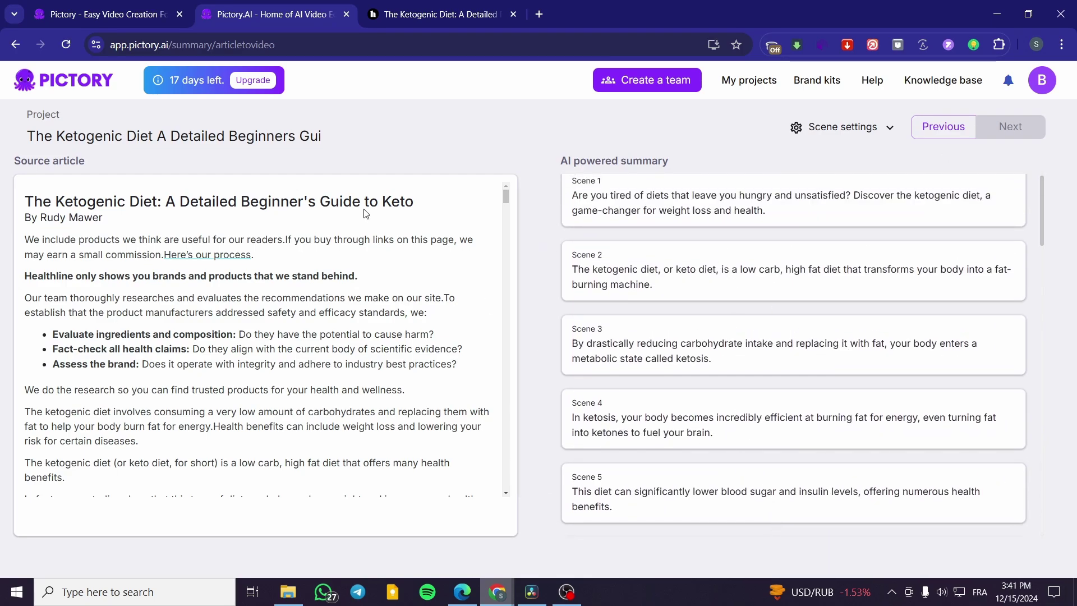
Step: Look at the AI video editor upload page from the dashboard, then go back home
click(69, 92)
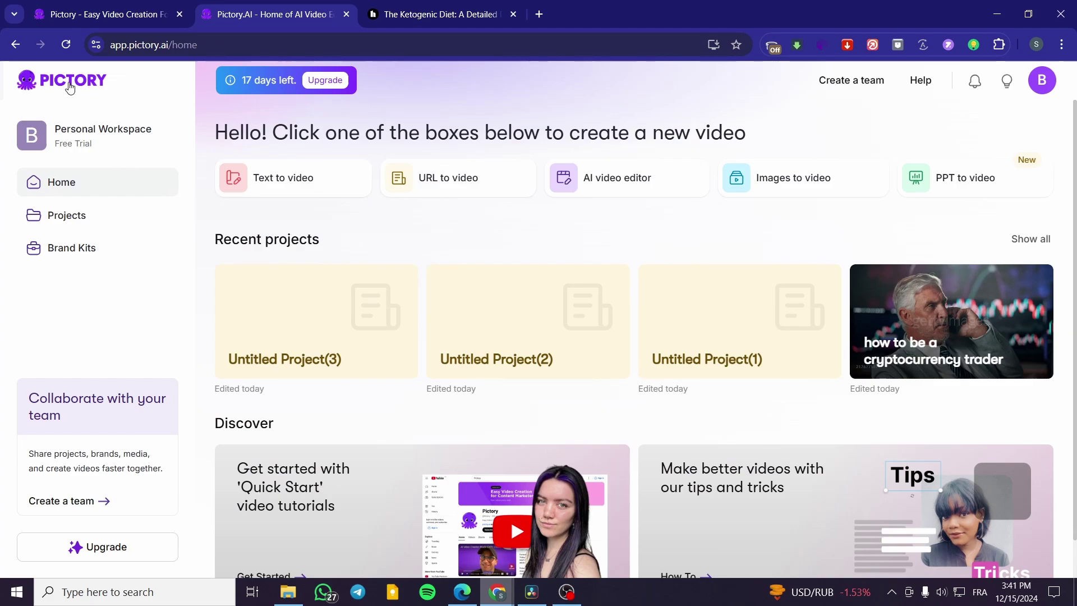
mouse_move(596, 178)
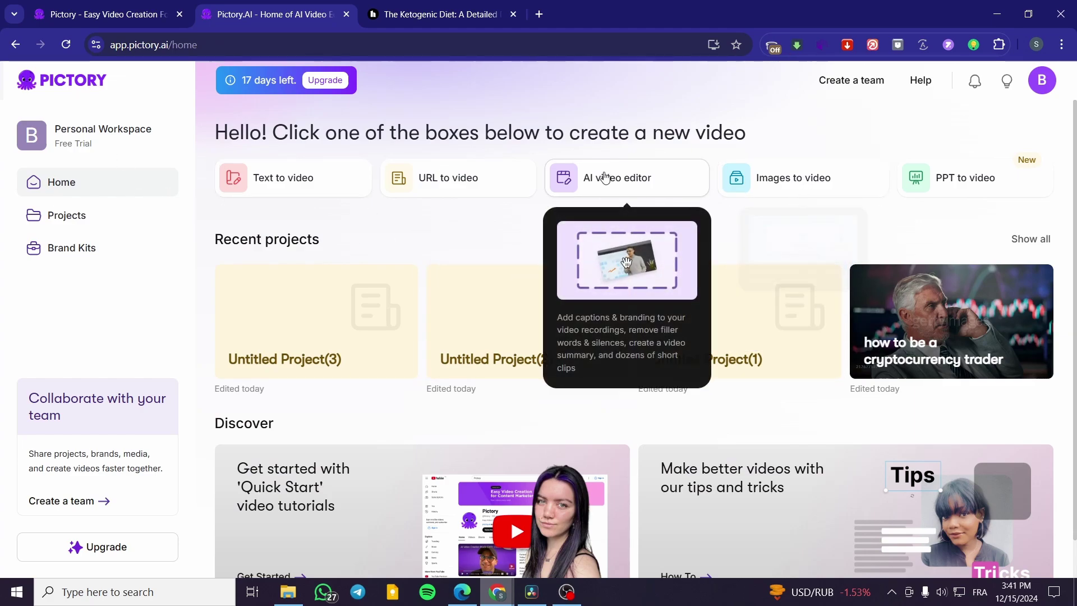
click(591, 190)
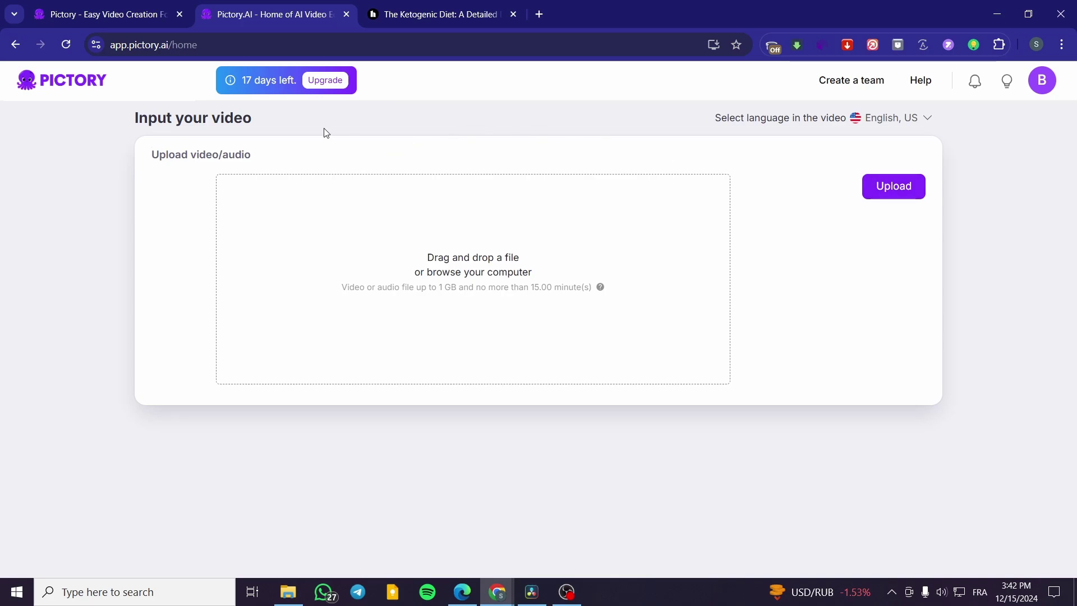
click(15, 44)
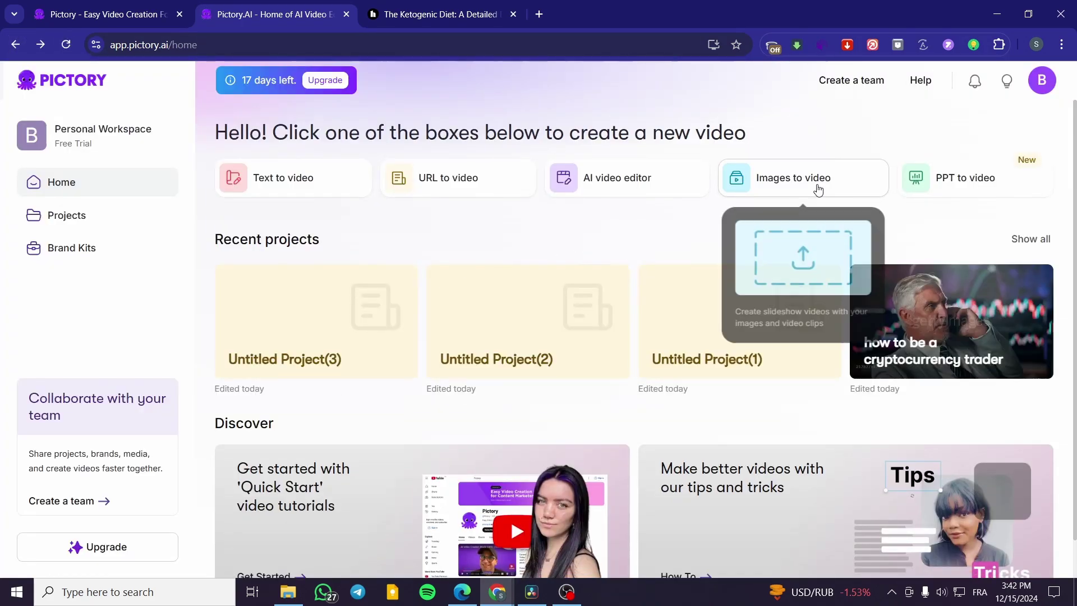
Step: Start an images-to-video project and select the sh image and several others in Downloads
click(802, 185)
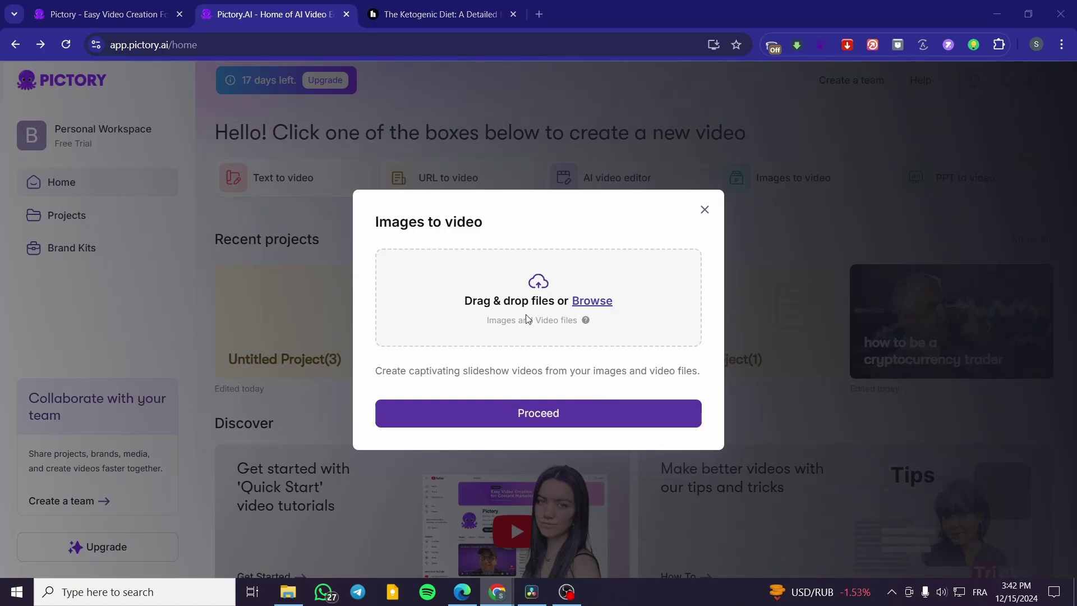
click(594, 301)
click(648, 296)
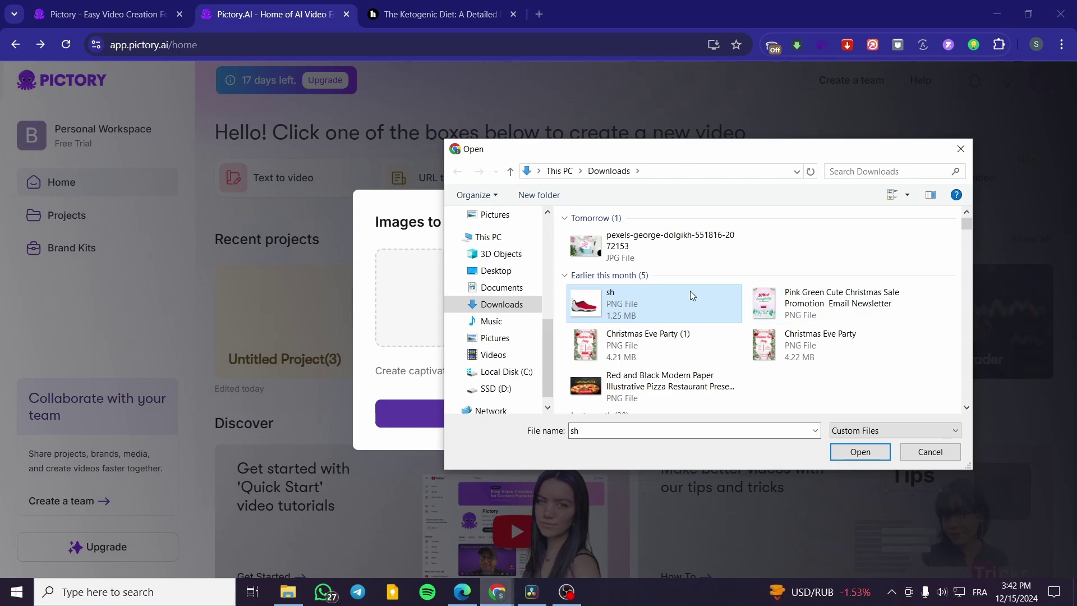
ctrl+click(682, 247)
ctrl+click(830, 303)
ctrl+click(825, 343)
ctrl+click(668, 342)
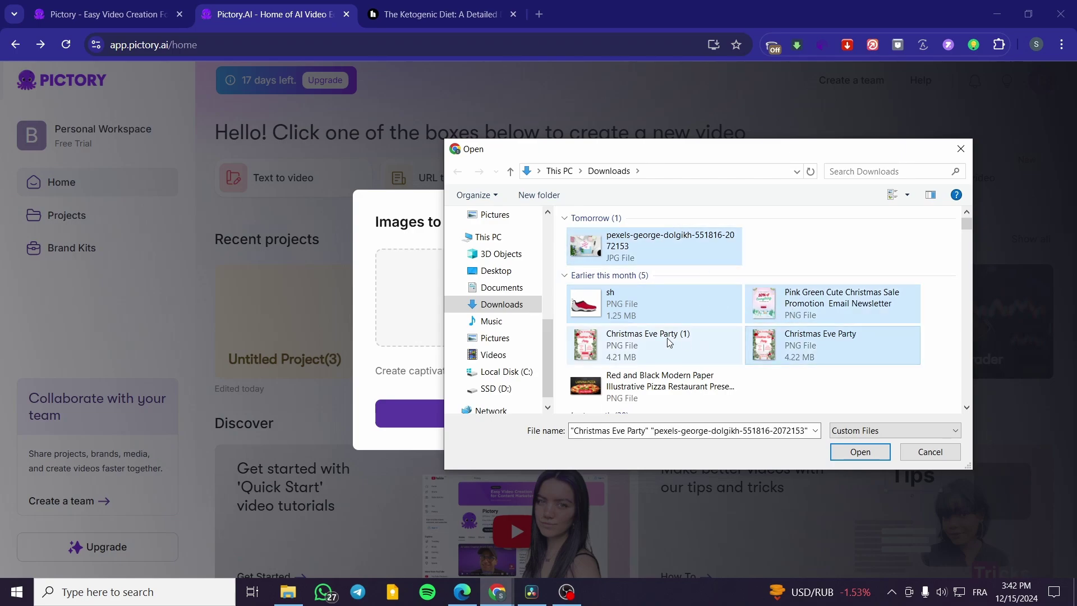
Step: Drop both Christmas Eve Party images, keeping pexels, sh and Pink Green Cute, and upload them
ctrl+click(668, 342)
ctrl+click(678, 352)
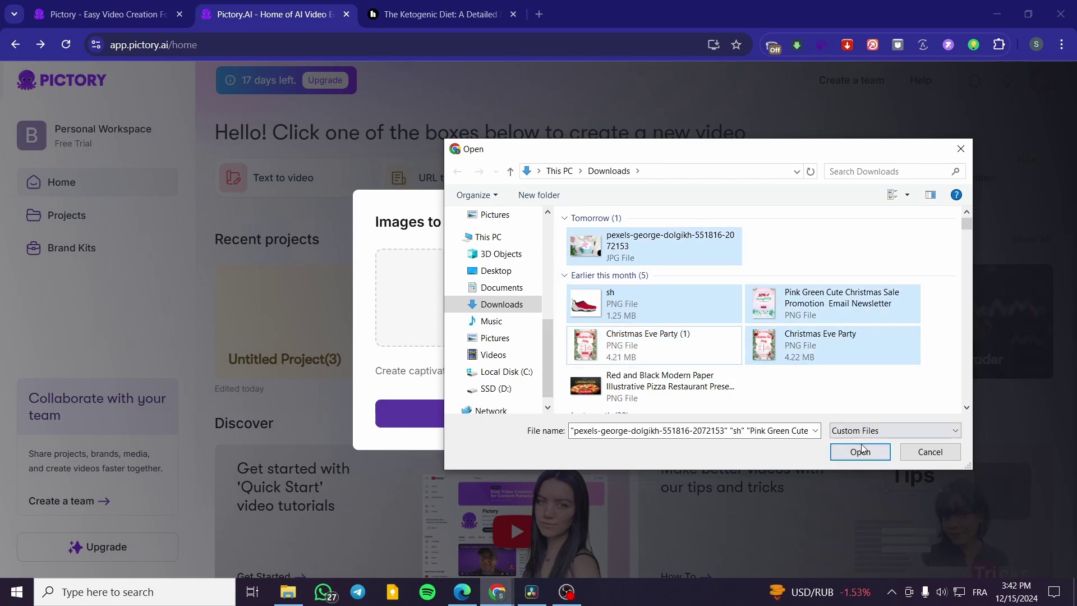
ctrl+click(813, 346)
click(860, 452)
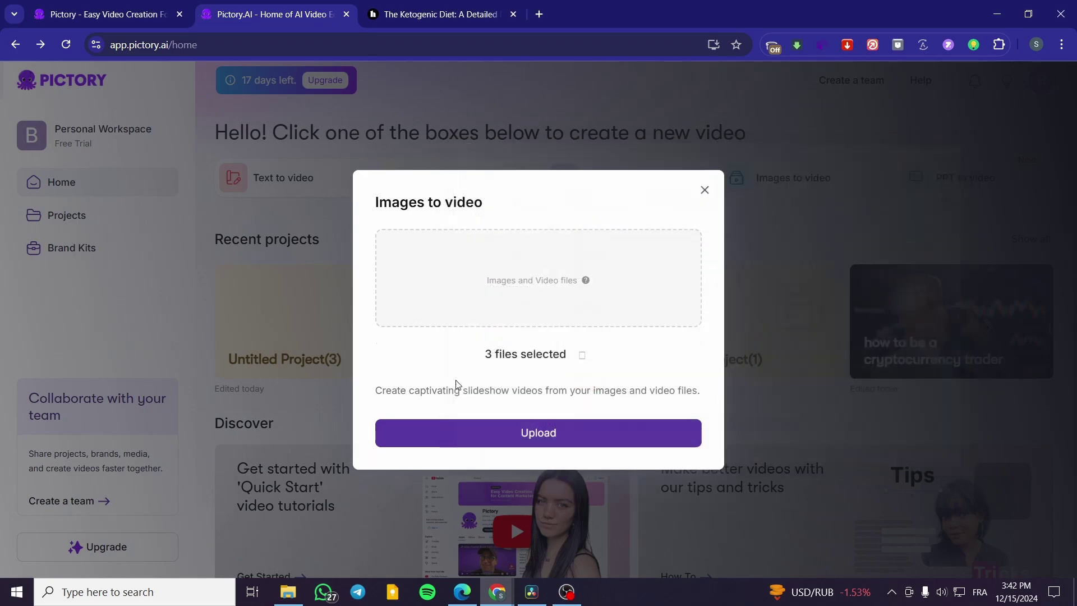
click(461, 433)
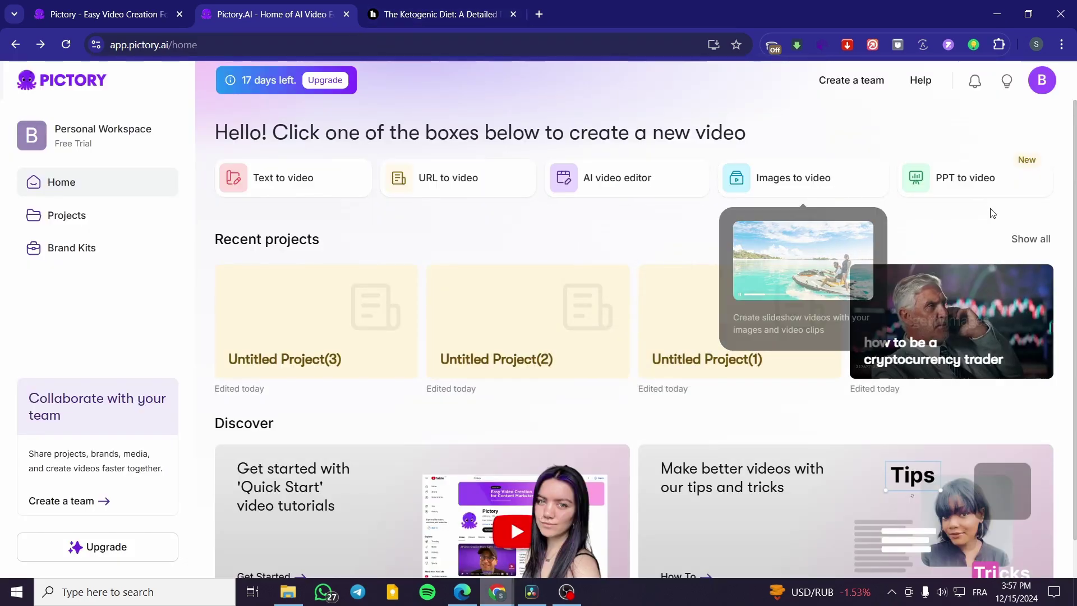
Step: Start a PPT-to-video project from '(Bulk 1) Blue Dark Professional Geometric Business Project Presentation.pptx' in Downloads
click(998, 194)
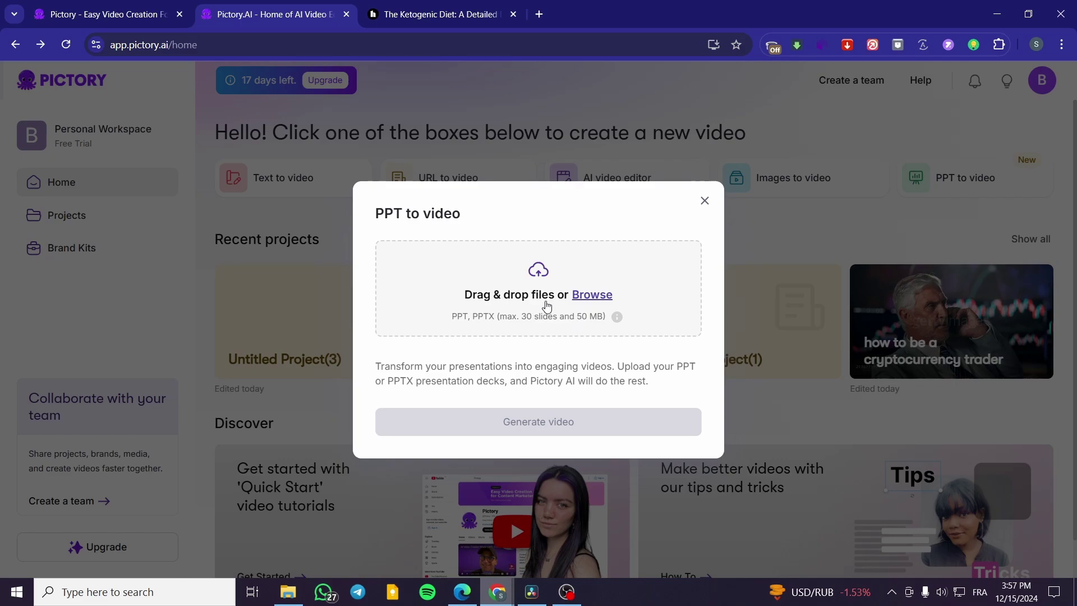
click(608, 302)
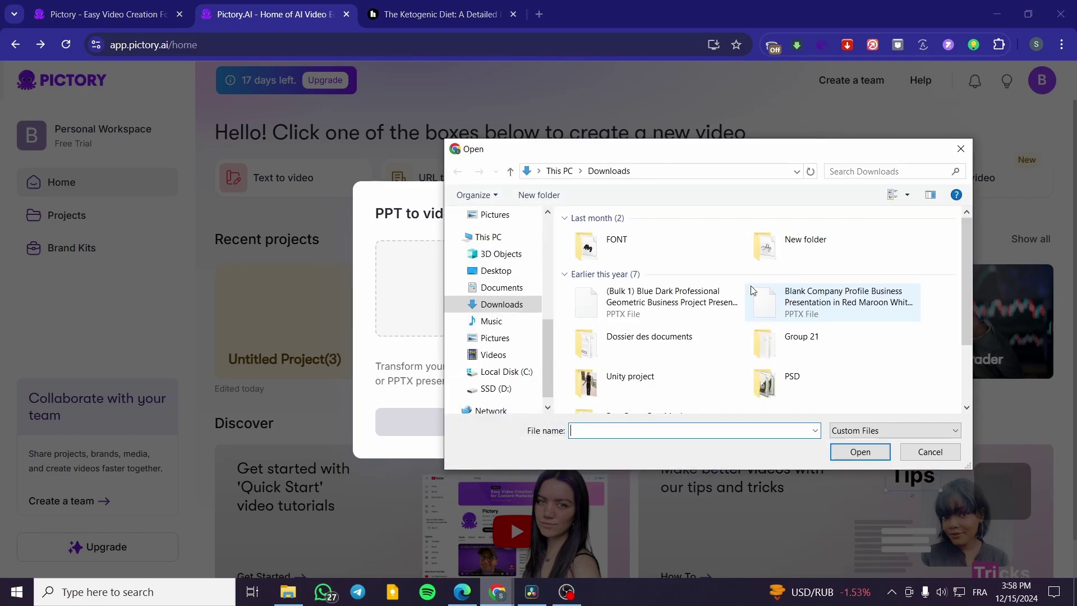
scroll(752, 290, down, 2)
scroll(695, 335, up, 2)
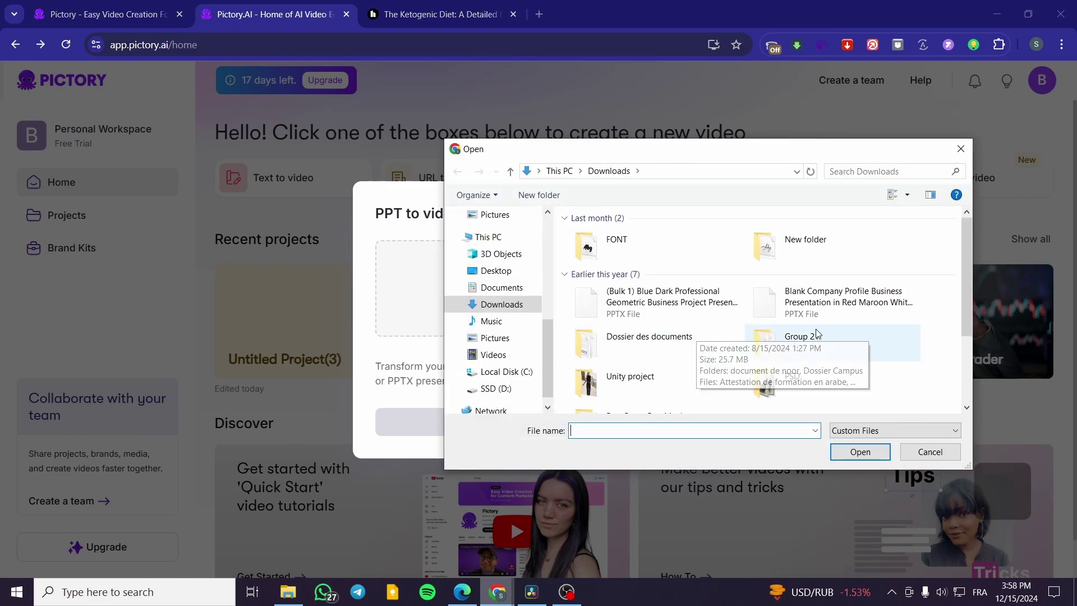
double_click(705, 308)
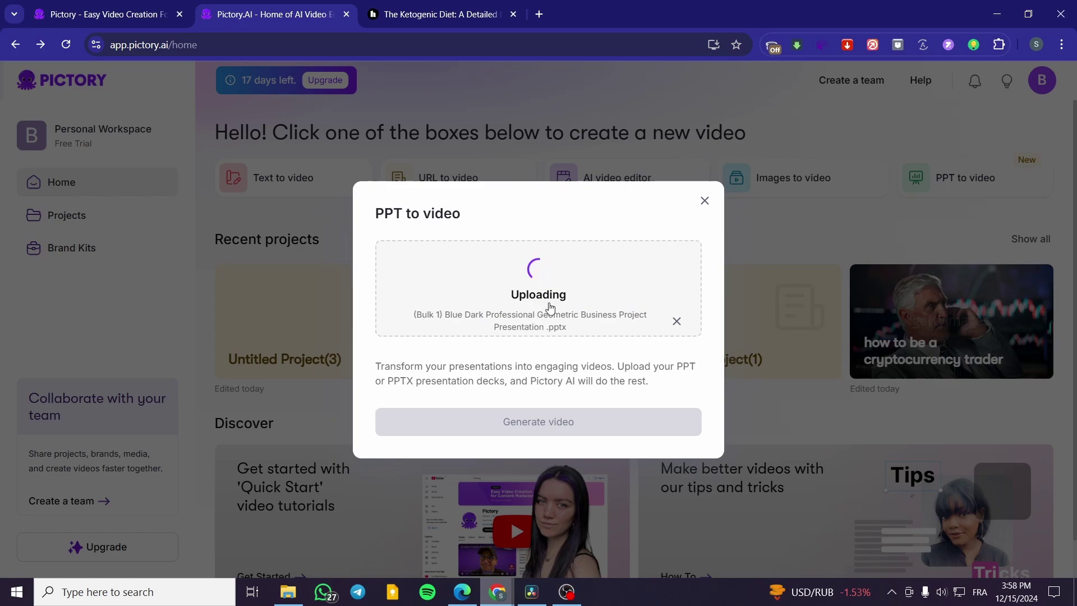